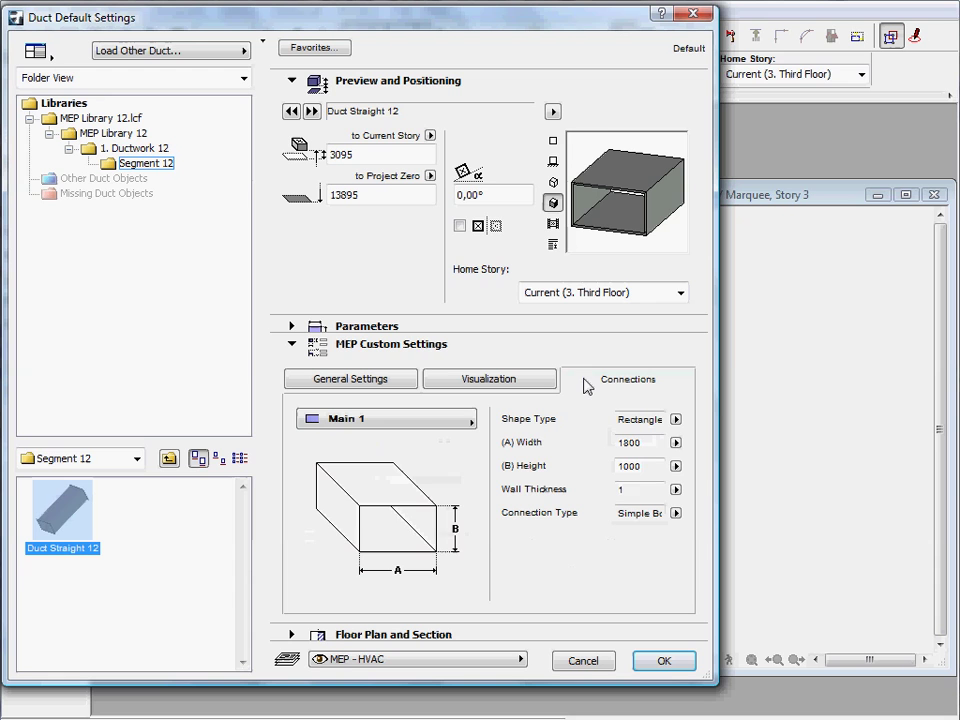
Step: Change the default duct's connection width, accept the settings, and add straight duct segments at both ends of the existing one in plan
{"action": "left_click_drag", "start_coordinate": [652, 442], "coordinate": [607, 443]}
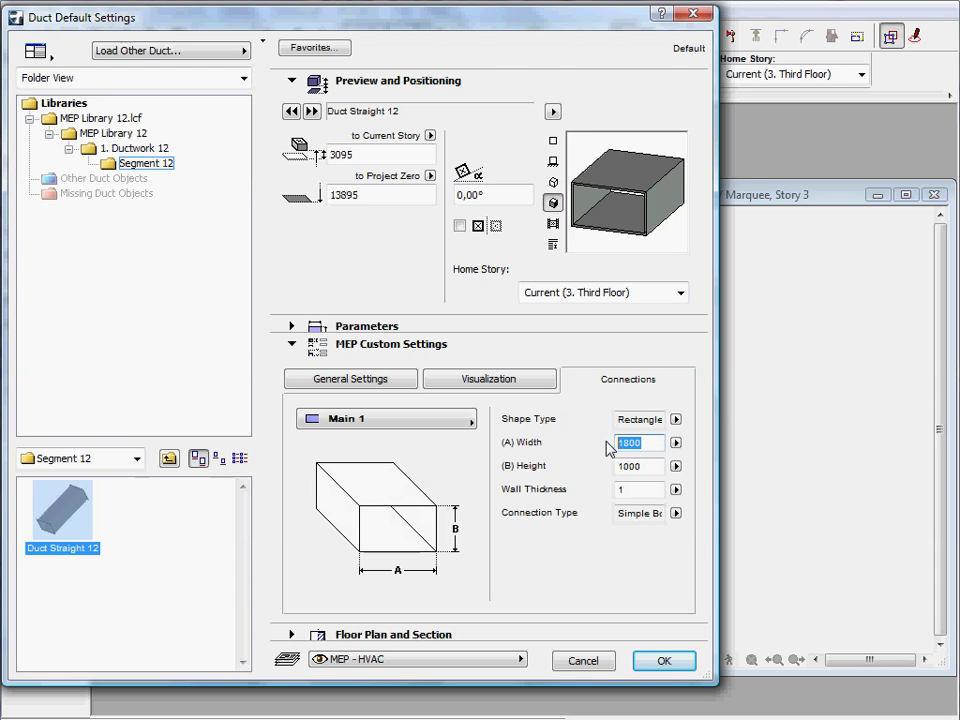
{"action": "type", "text": "2"}
{"action": "key", "text": "Return"}
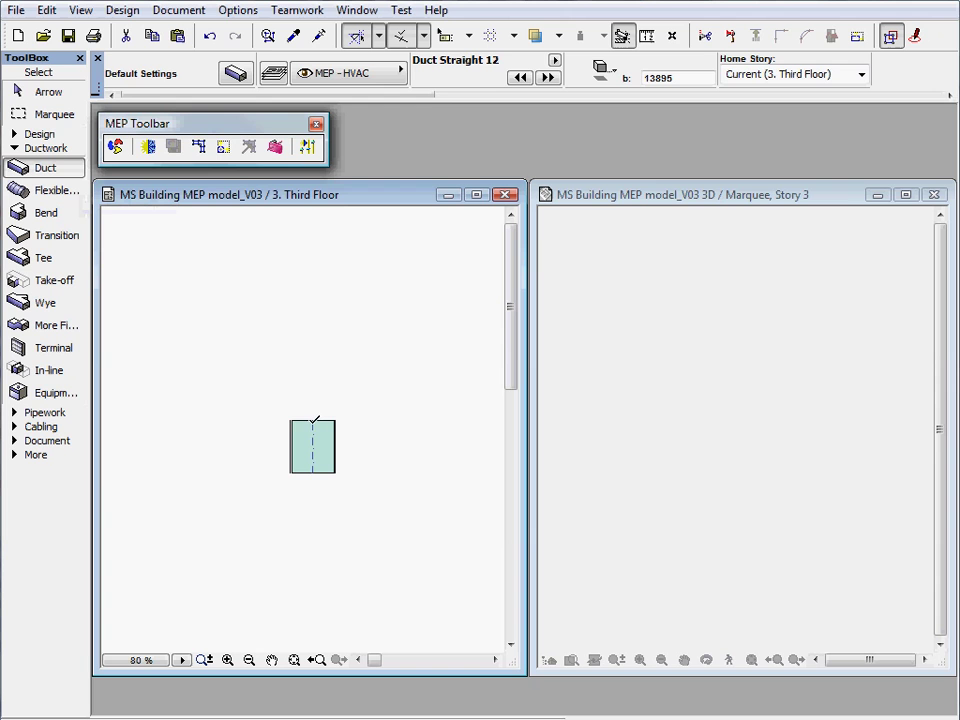
{"action": "left_click", "coordinate": [333, 431]}
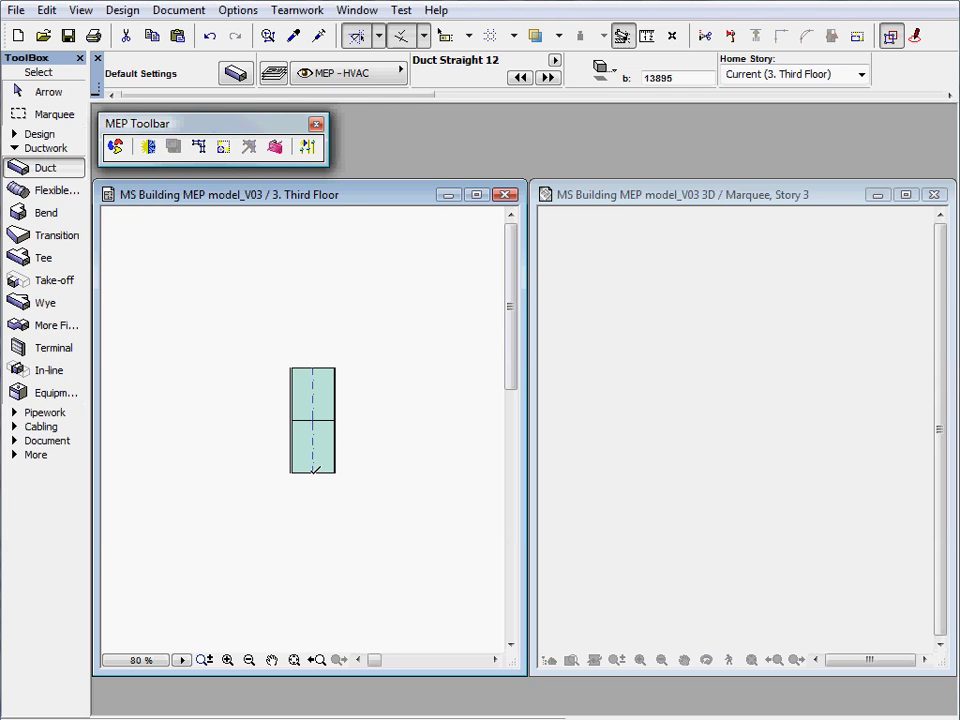
{"action": "left_click", "coordinate": [314, 470]}
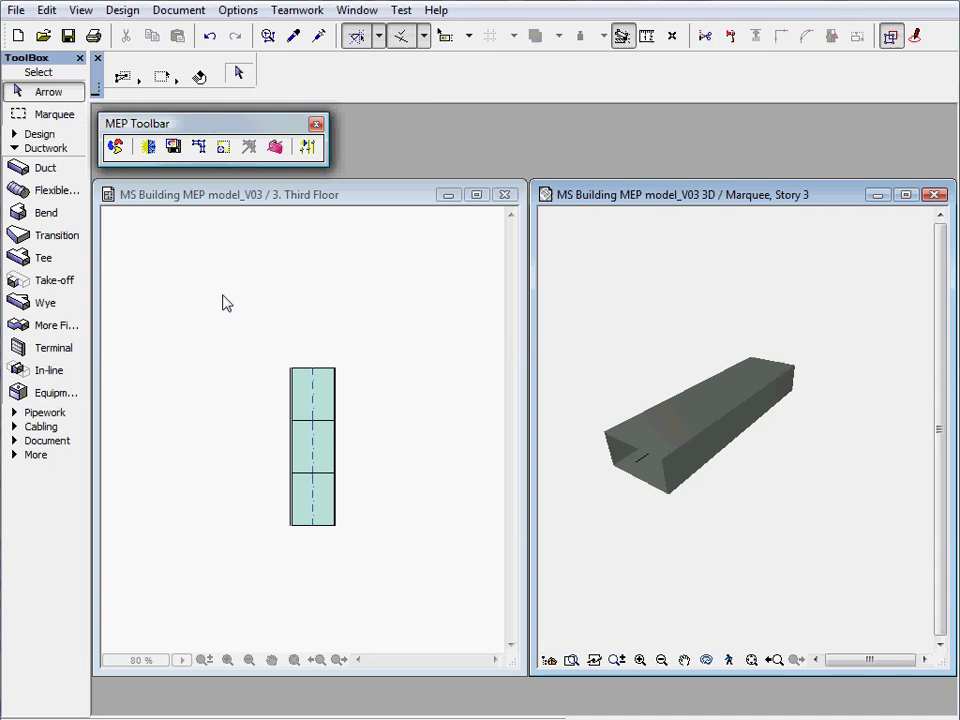
Step: Try adding another straight duct segment to the open near end of the run in the 3D view
{"action": "left_click", "coordinate": [47, 172]}
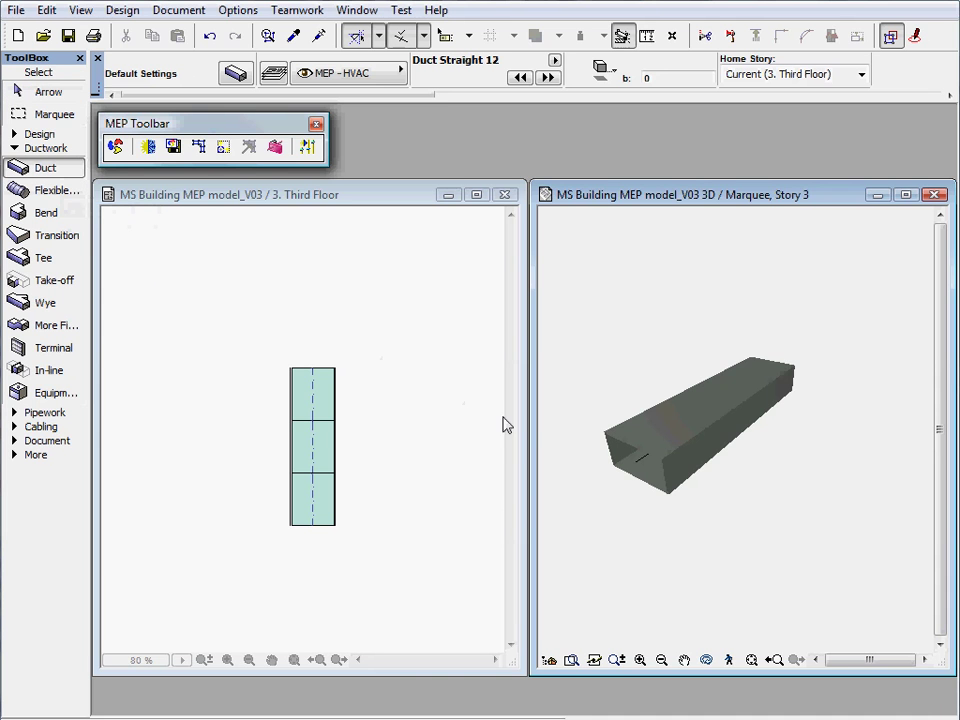
{"action": "left_click", "coordinate": [643, 459]}
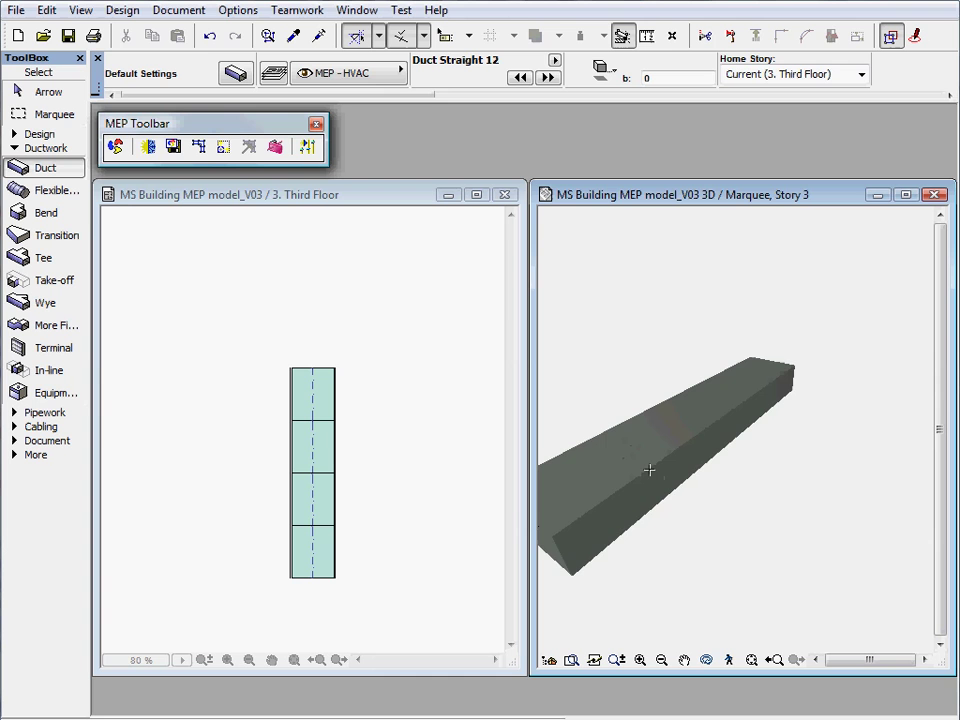
{"action": "middle_click_drag", "start_coordinate": [731, 540], "coordinate": [772, 525]}
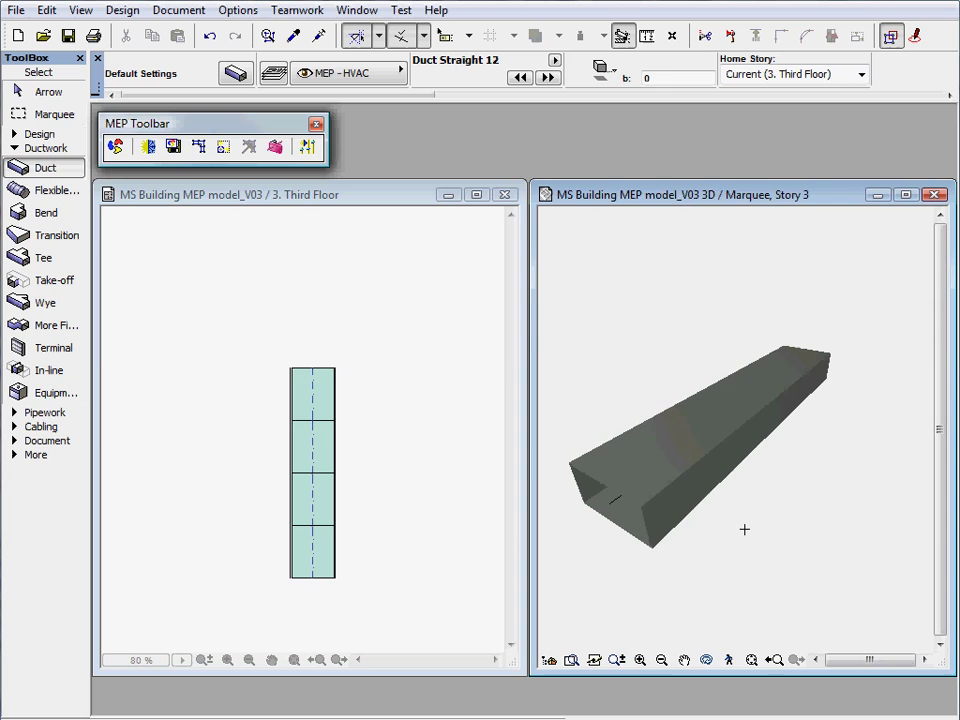
{"action": "key", "text": "ctrl+z"}
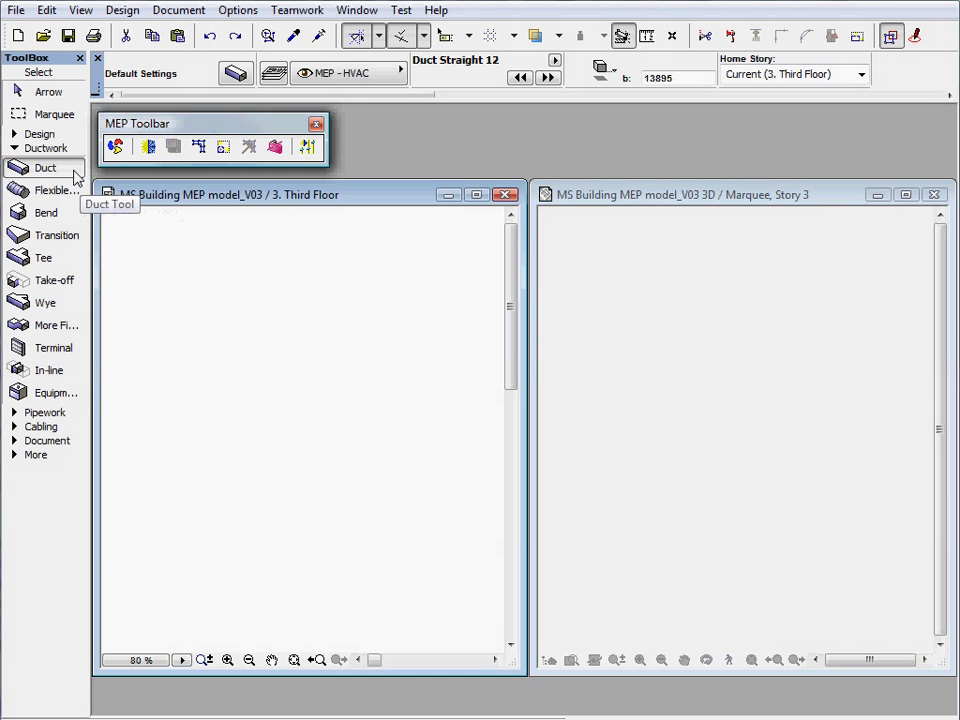
Step: In the default duct settings, set the MEP system to Fresh Air and the length to 2500
{"action": "double_click", "coordinate": [78, 175]}
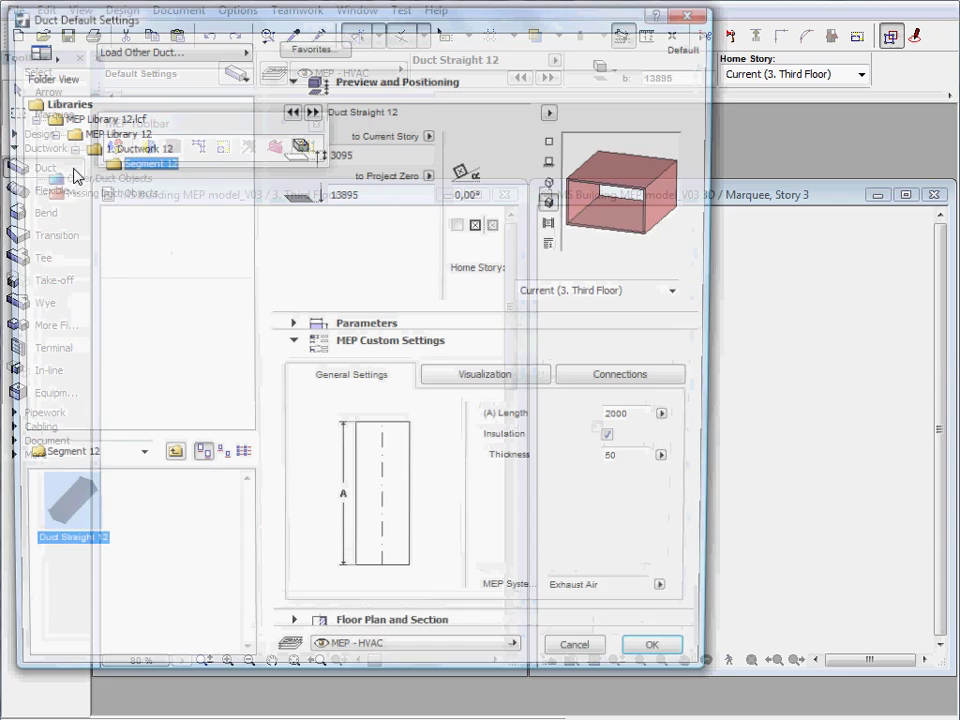
{"action": "left_click", "coordinate": [671, 598]}
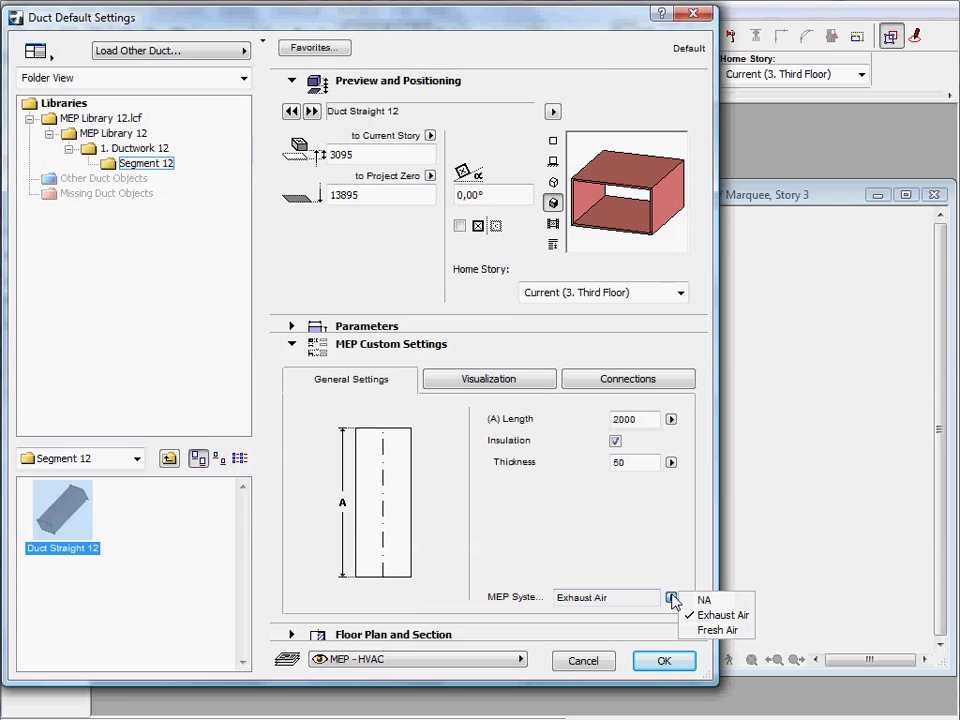
{"action": "left_click", "coordinate": [716, 630]}
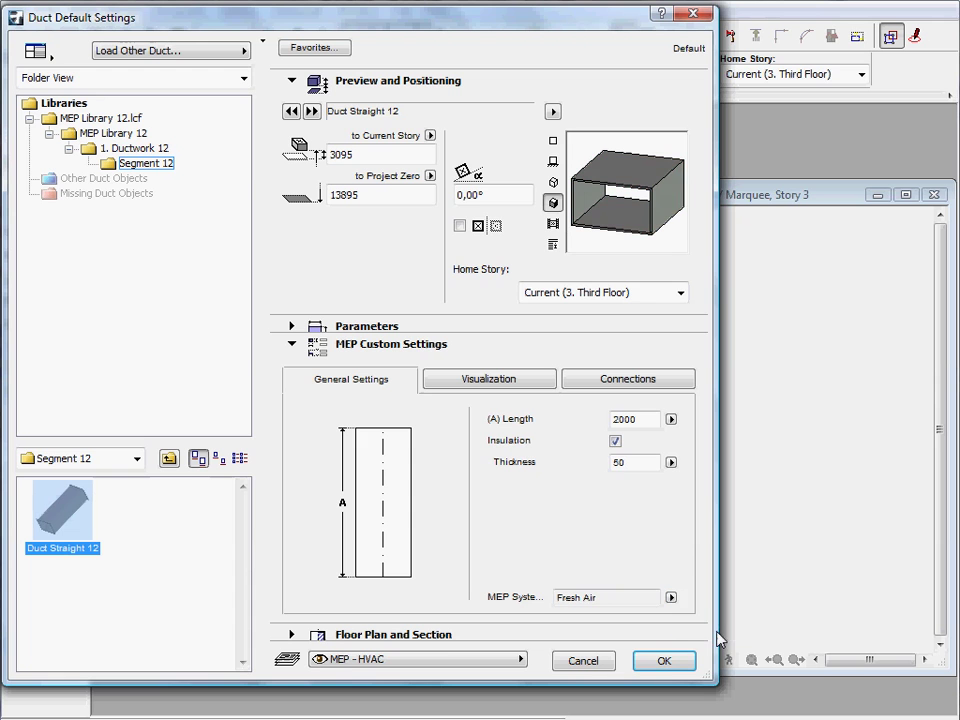
{"action": "double_click", "coordinate": [640, 419]}
{"action": "type", "text": "2500"}
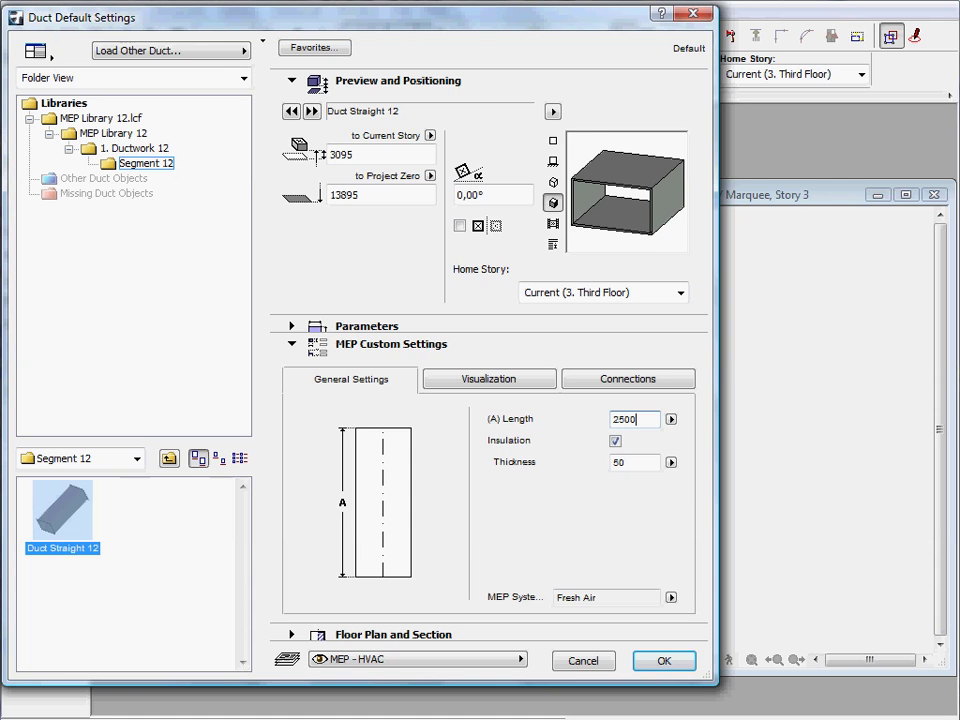
{"action": "left_click", "coordinate": [573, 415]}
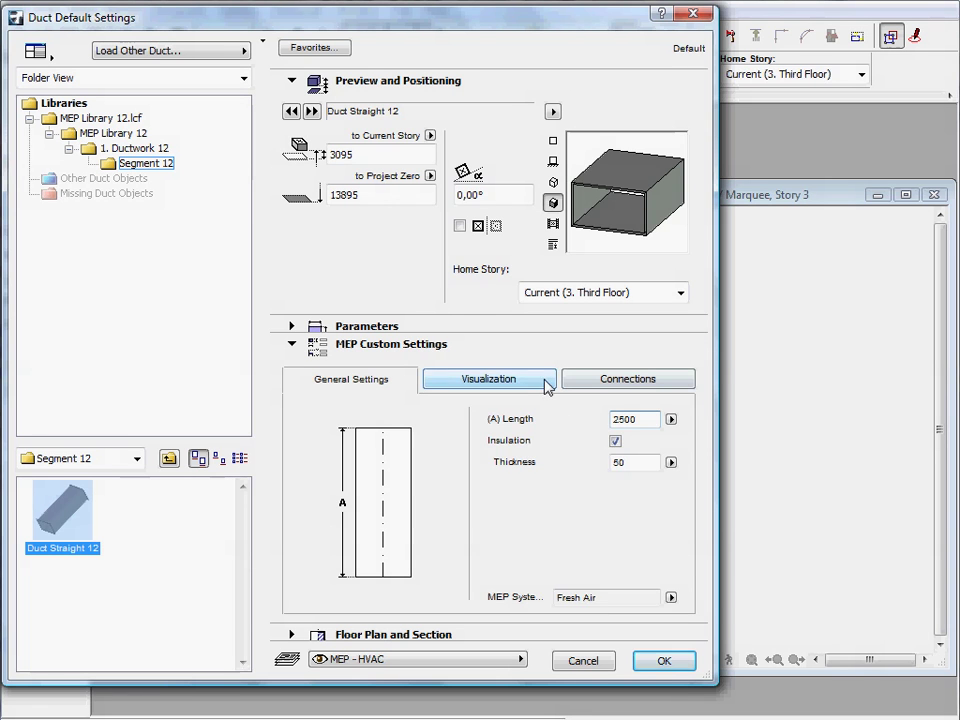
Step: Set the width of the default duct's Main 1 connection to 2000 and accept the duct settings
{"action": "left_click", "coordinate": [547, 385]}
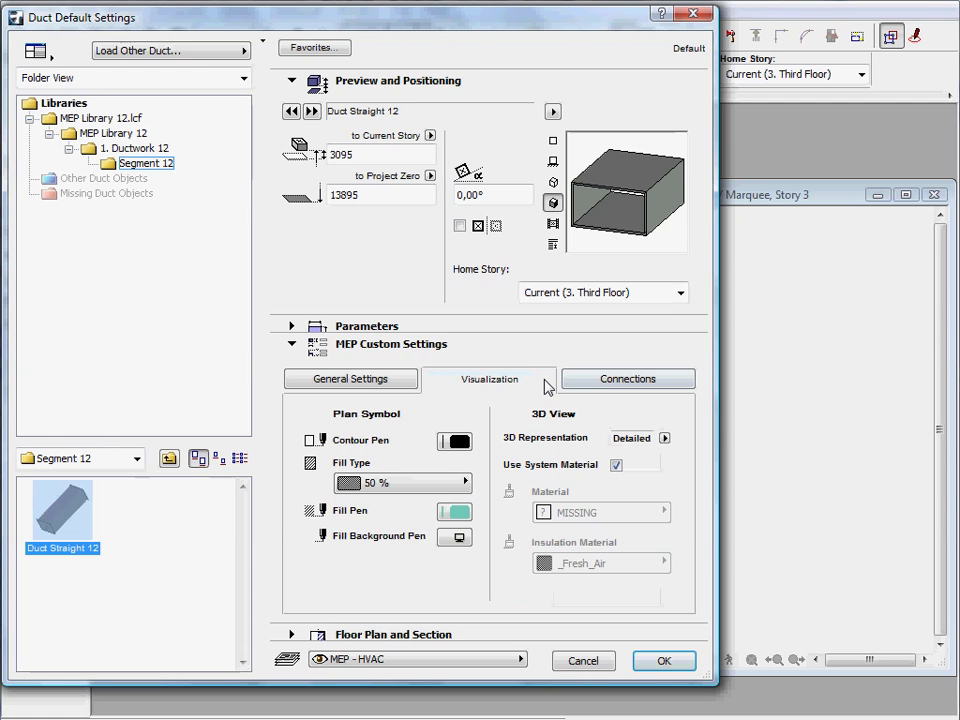
{"action": "left_click", "coordinate": [586, 387]}
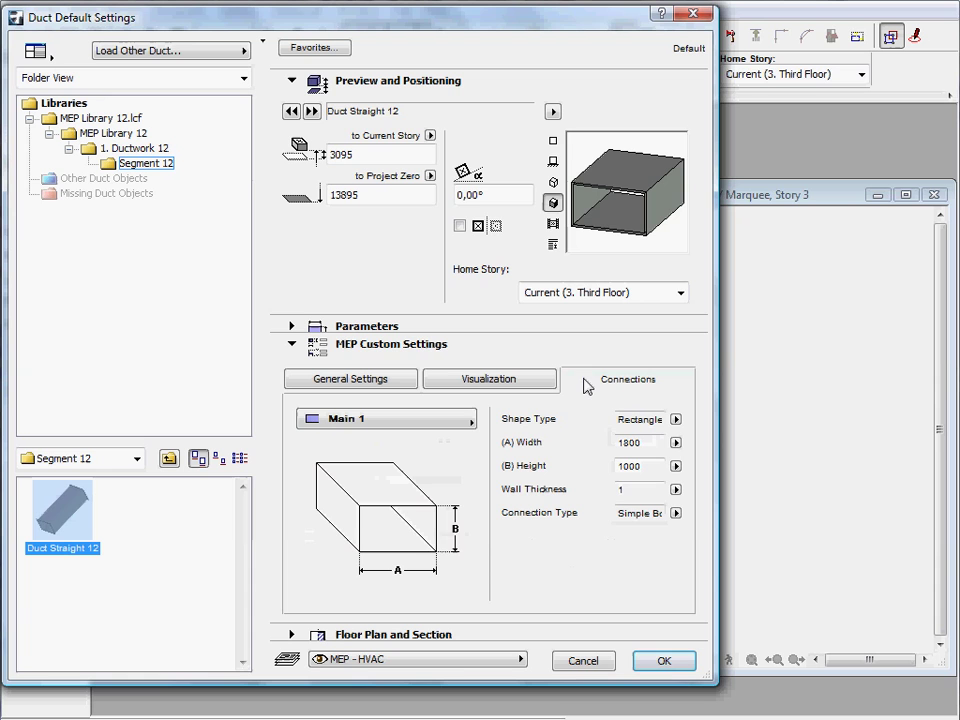
{"action": "double_click", "coordinate": [647, 441]}
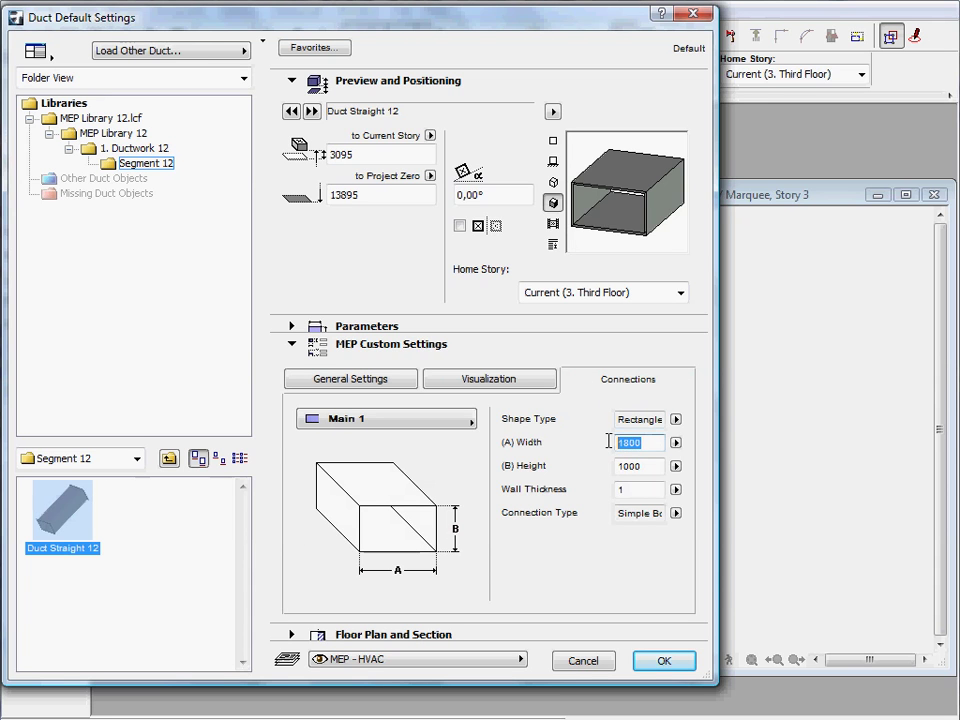
{"action": "type", "text": "2000"}
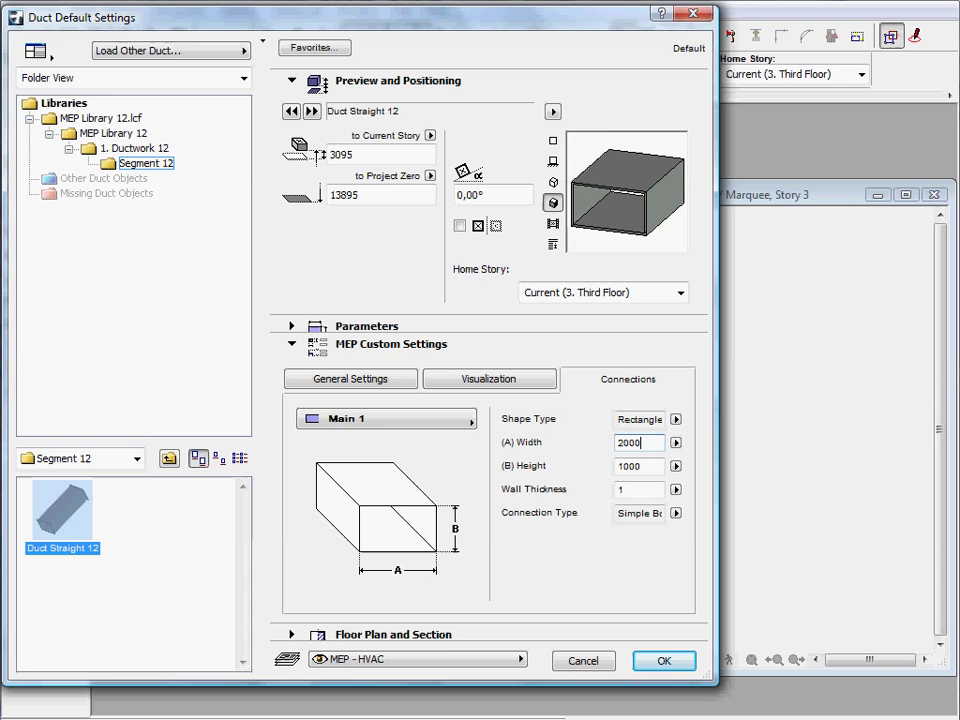
{"action": "key", "text": "Tab"}
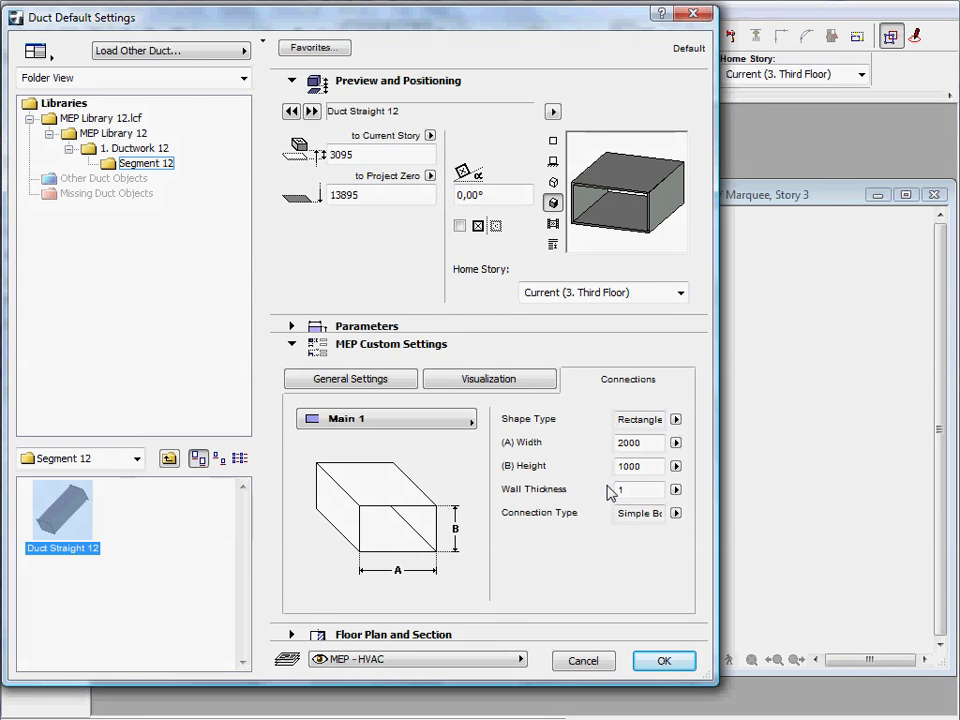
{"action": "left_click", "coordinate": [668, 662]}
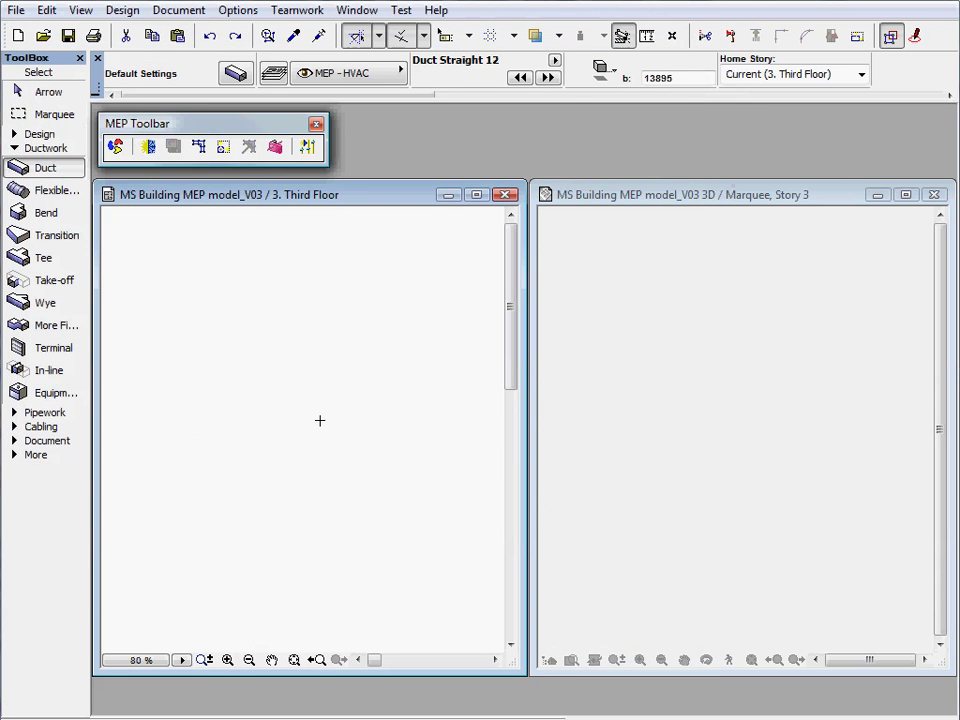
Step: Place one straight duct segment in the middle of the third-floor plan and select it
{"action": "left_click", "coordinate": [312, 421]}
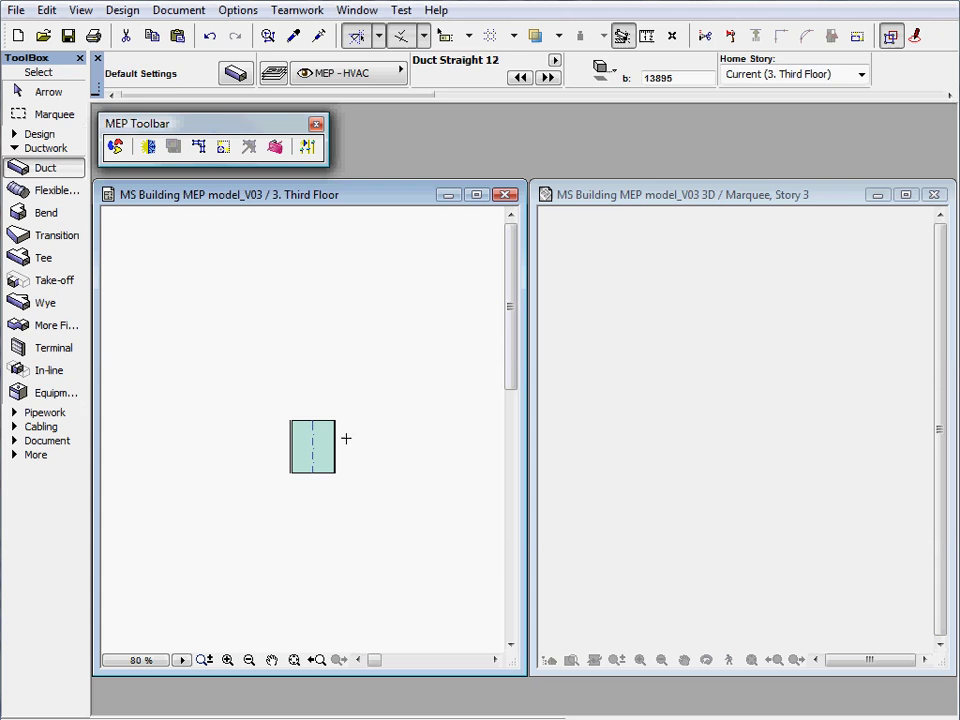
{"action": "key", "text": "Escape"}
{"action": "left_click", "coordinate": [313, 421]}
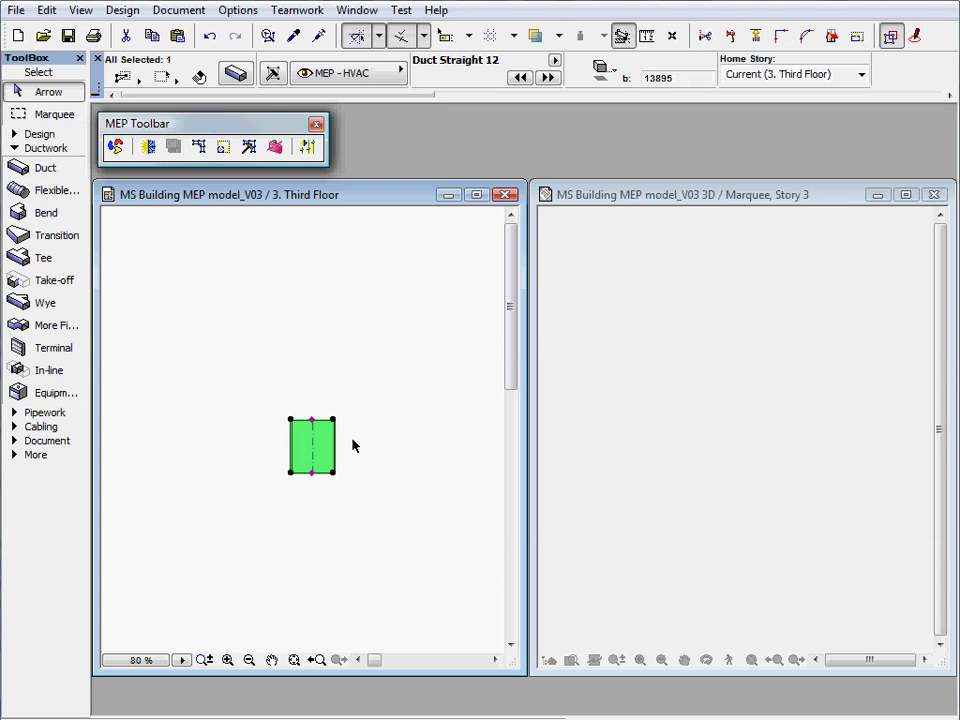
Step: Attach a straight duct segment to each end of the existing segment on the floor plan
{"action": "left_click", "coordinate": [332, 486]}
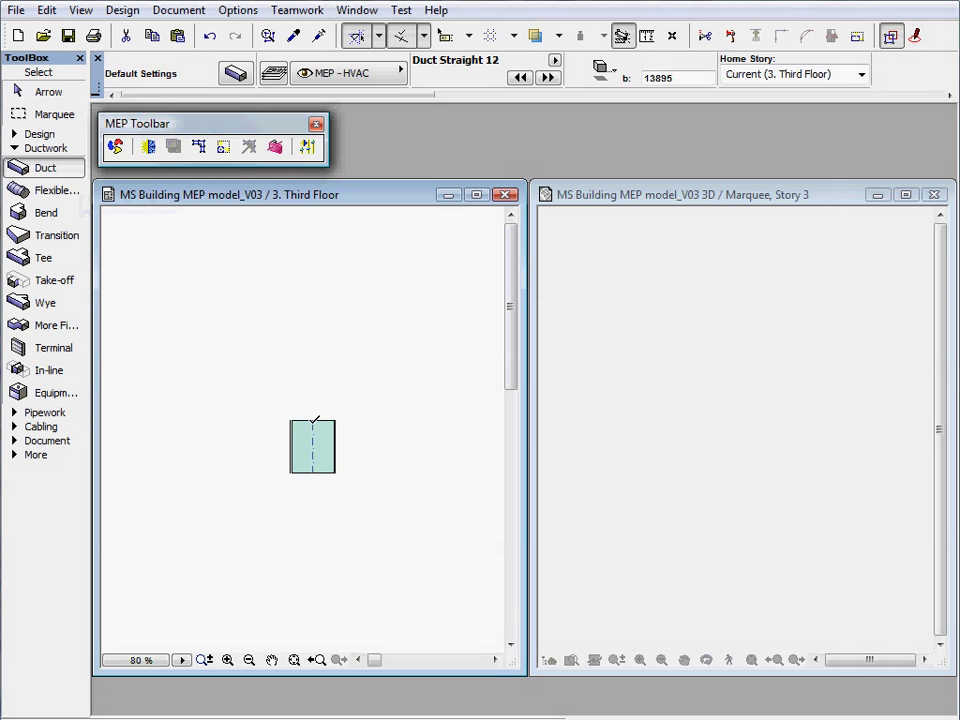
{"action": "left_click", "coordinate": [313, 420]}
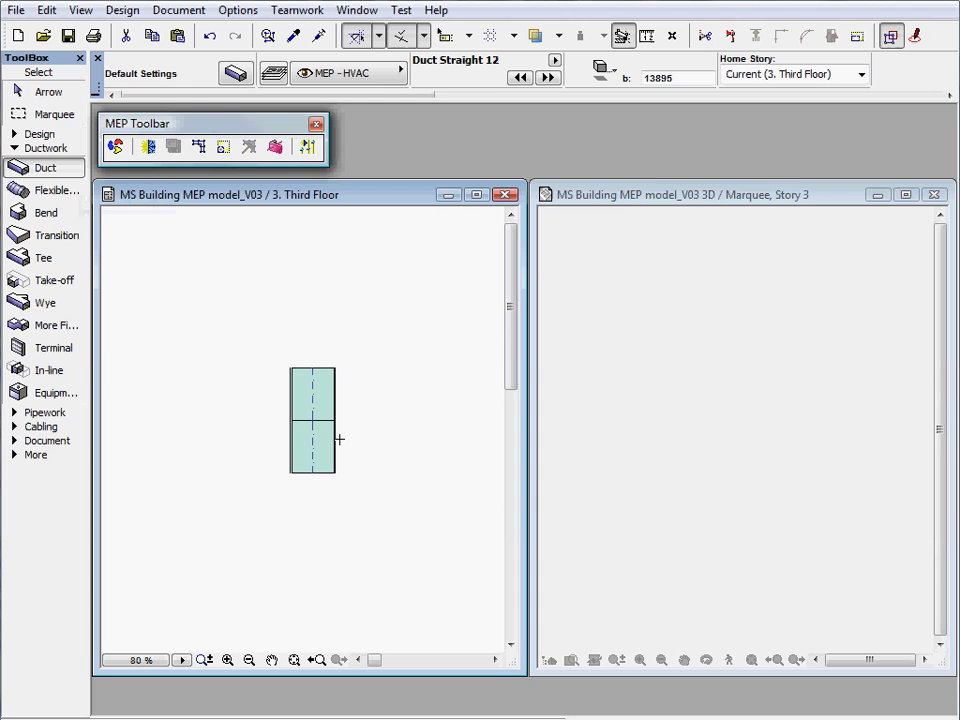
{"action": "left_click", "coordinate": [336, 473]}
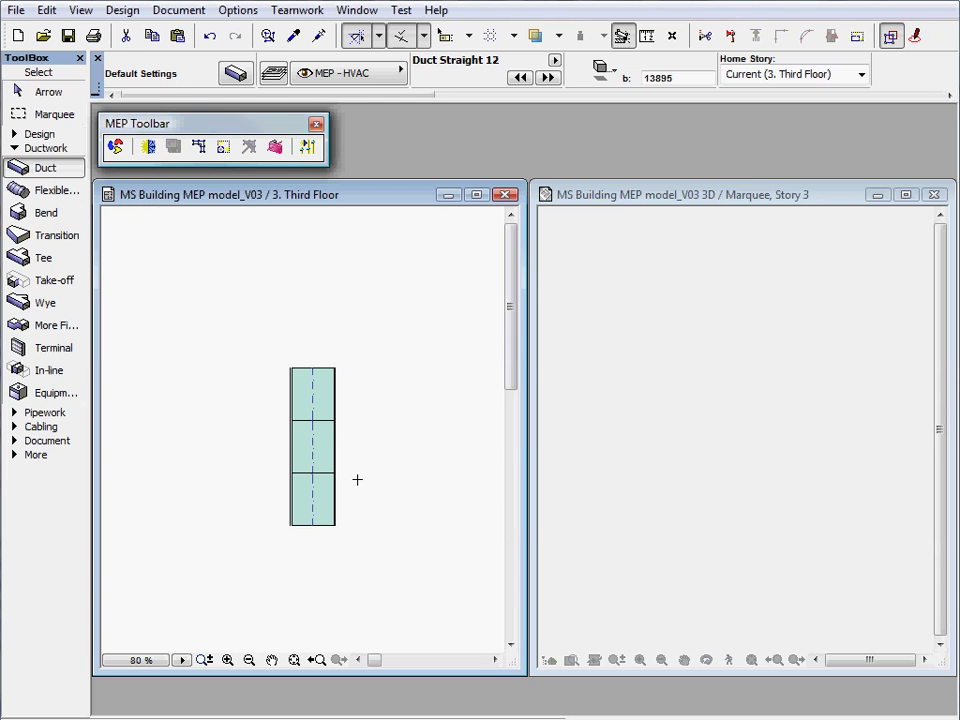
Step: Examine the connection points of each of the three segments in plan and of the near end segment in 3D
{"action": "left_click", "coordinate": [323, 386]}
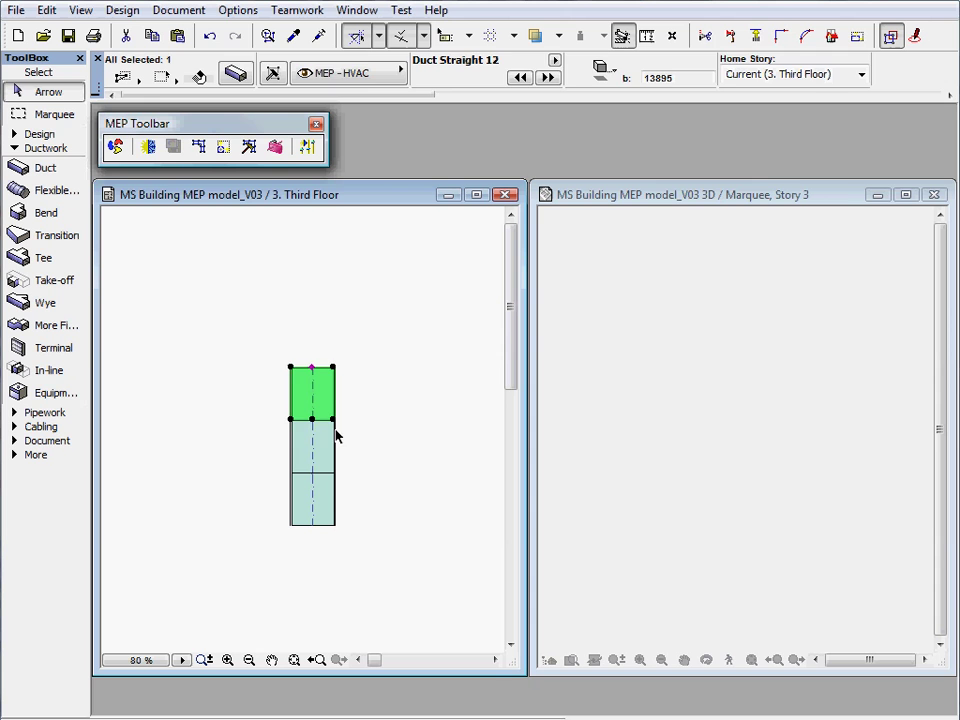
{"action": "left_click", "coordinate": [327, 438]}
{"action": "left_click", "coordinate": [327, 437]}
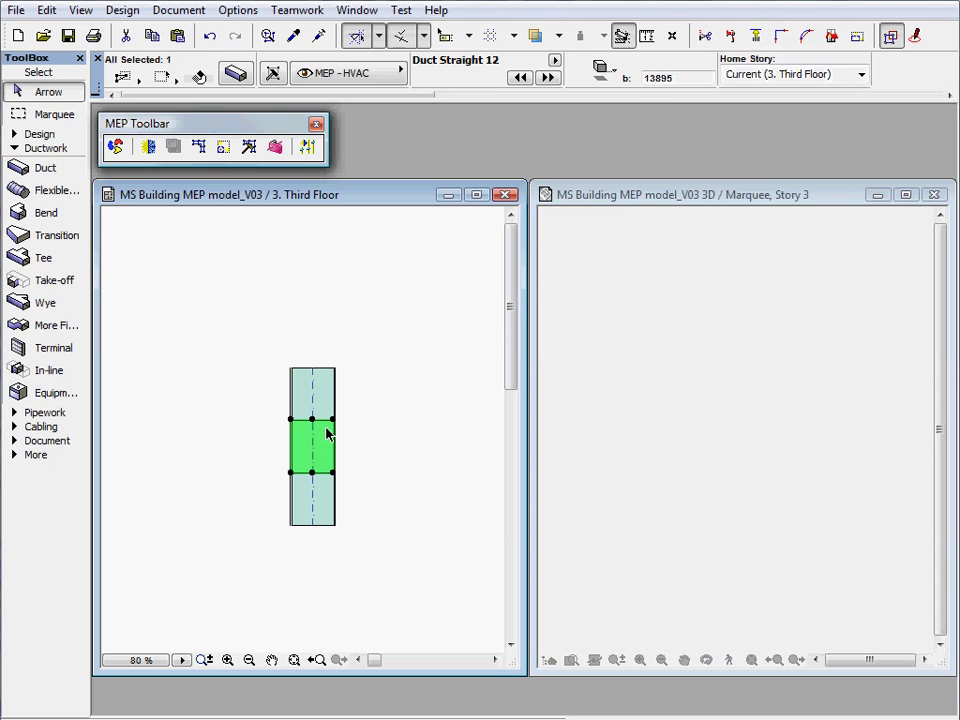
{"action": "key", "text": "Escape"}
{"action": "left_click", "coordinate": [328, 500]}
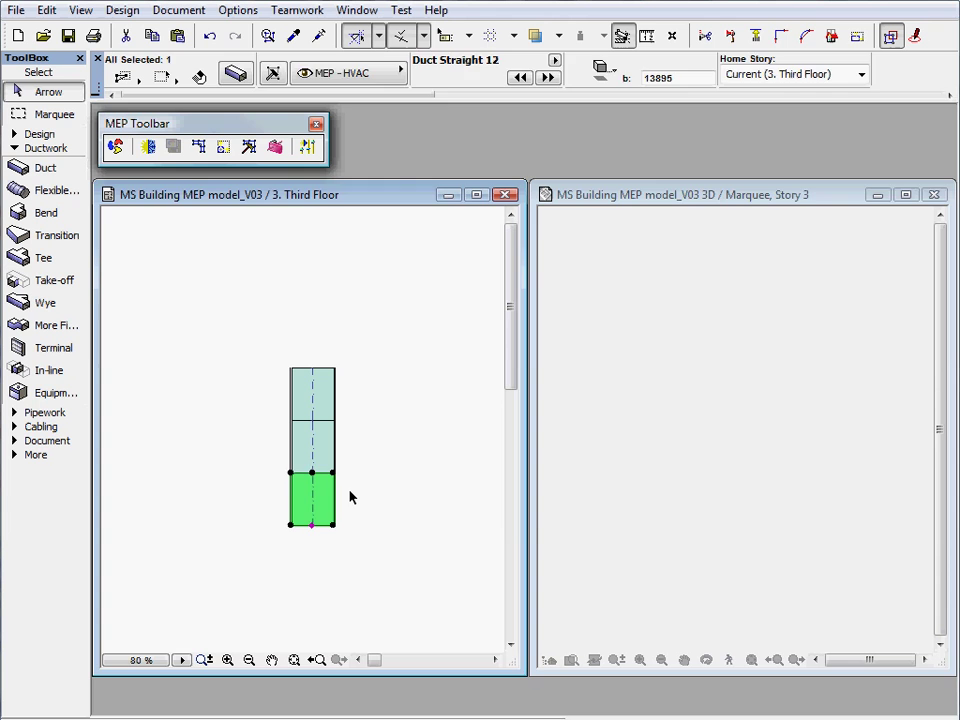
{"action": "key", "text": "Escape"}
{"action": "left_click", "coordinate": [703, 460]}
{"action": "left_click", "coordinate": [703, 461]}
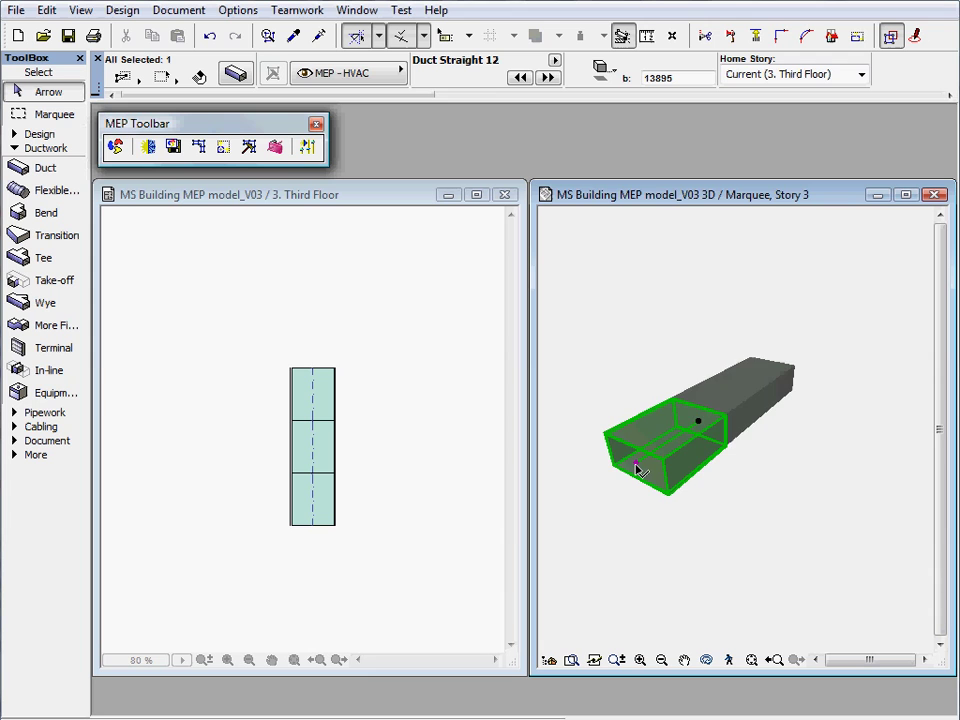
{"action": "mouse_move", "coordinate": [641, 480]}
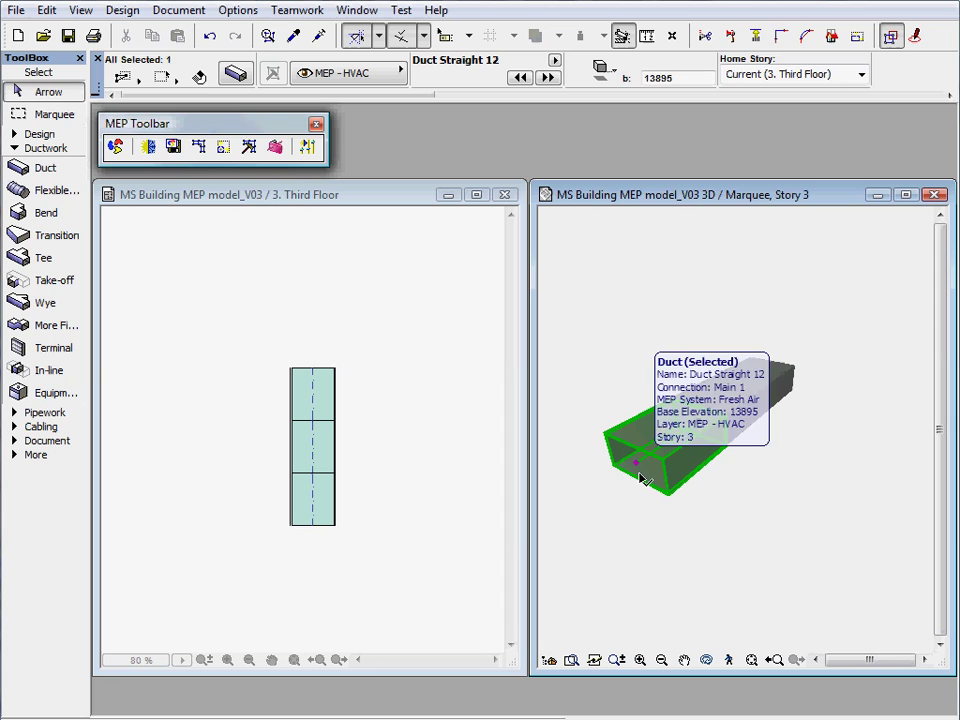
Step: Attach a fourth straight duct segment to the open near end of the run in the 3D view
{"action": "left_click", "coordinate": [638, 472], "text": "alt"}
{"action": "left_click", "coordinate": [638, 460]}
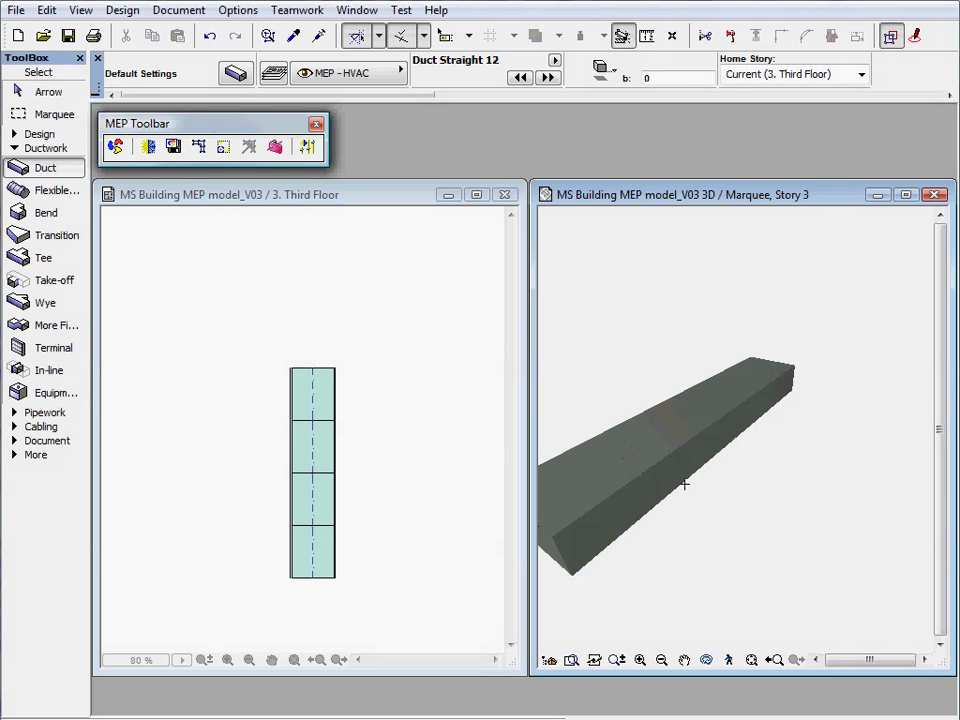
{"action": "middle_click_drag", "start_coordinate": [729, 540], "coordinate": [772, 526]}
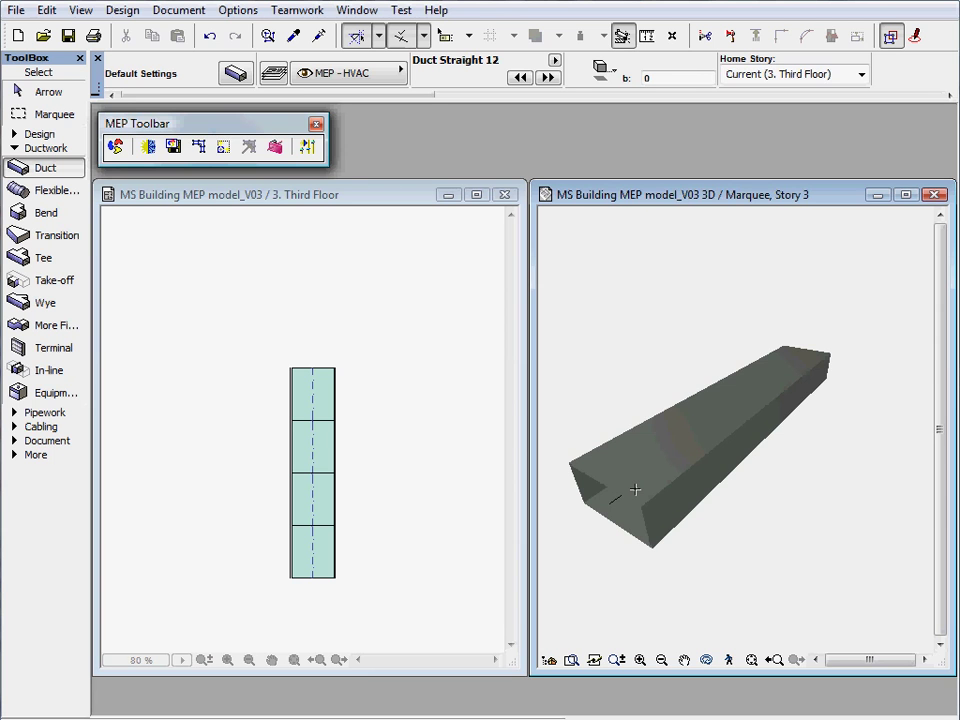
Step: Attach a duct bend to the upper end of the duct run on the floor plan, turning it to the right
{"action": "left_click", "coordinate": [62, 214]}
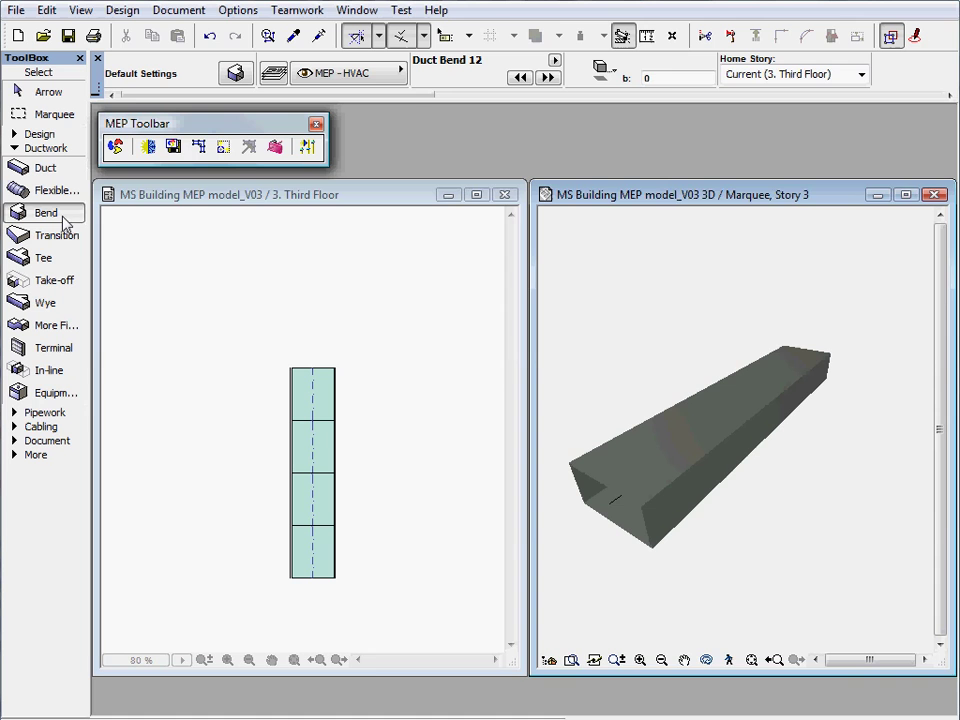
{"action": "left_click", "coordinate": [313, 366]}
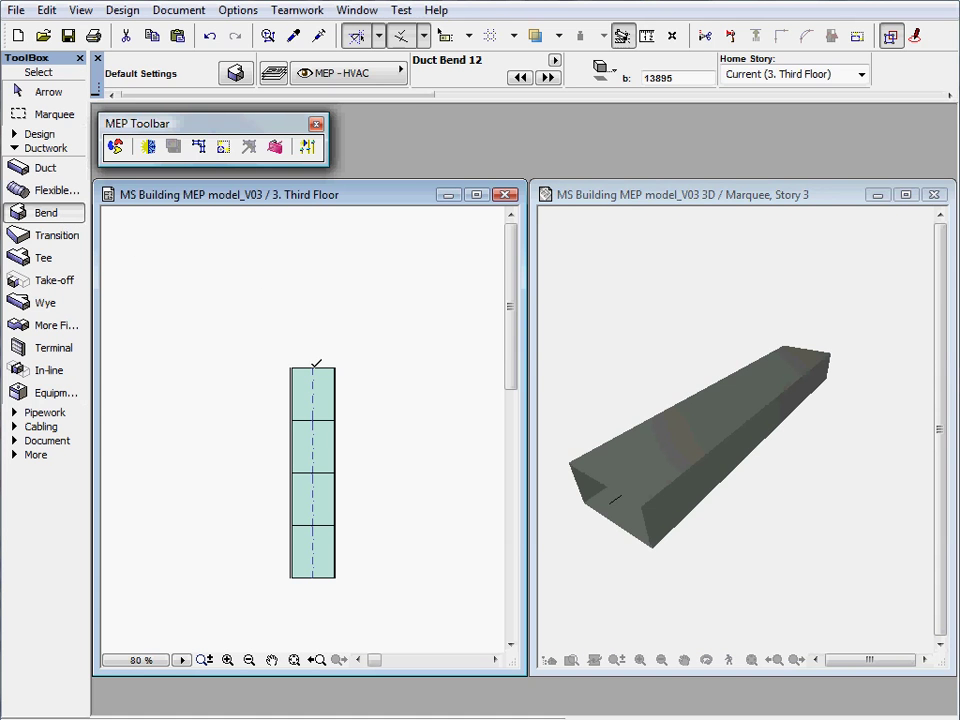
{"action": "left_click", "coordinate": [317, 366]}
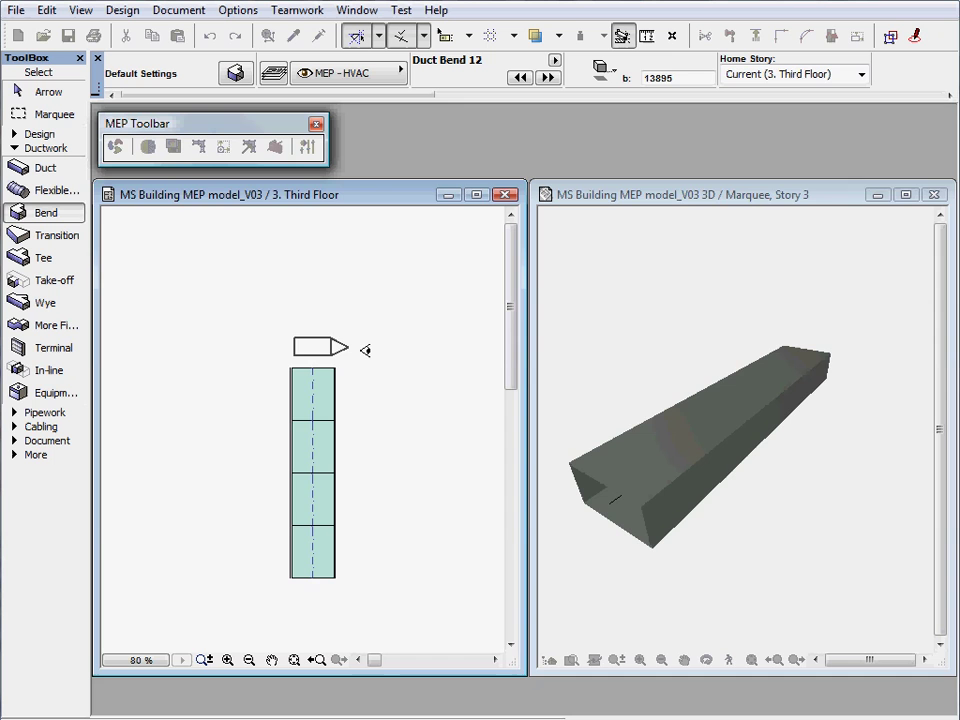
{"action": "left_click", "coordinate": [365, 350]}
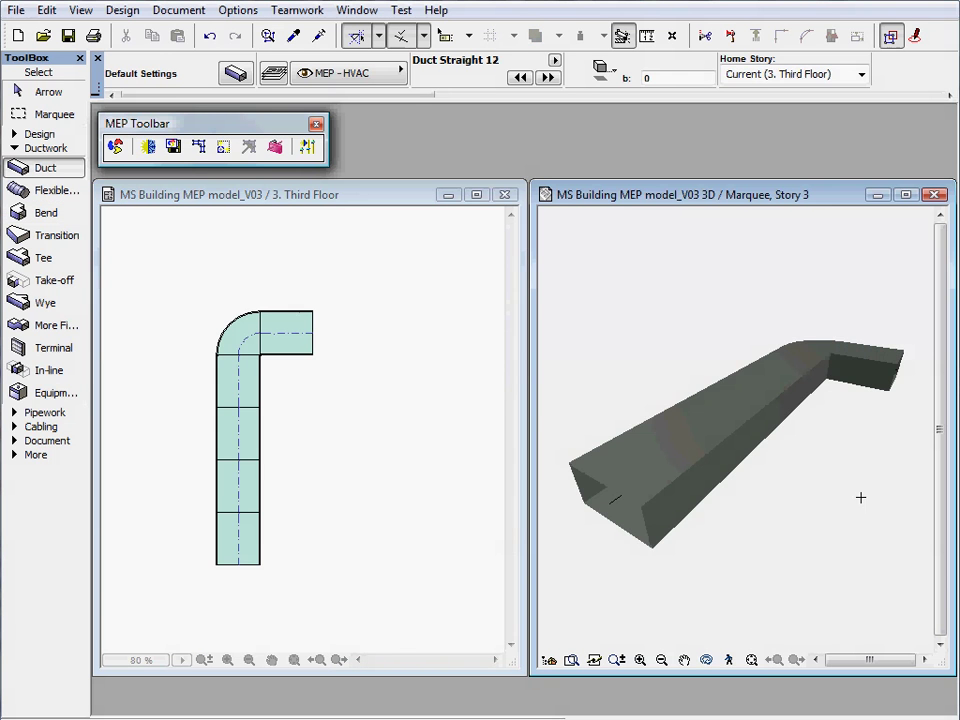
Step: Attach a duct bend turning downward to the open end of the segment beyond the first bend, in the 3D view
{"action": "middle_click_drag", "start_coordinate": [846, 538], "coordinate": [673, 523]}
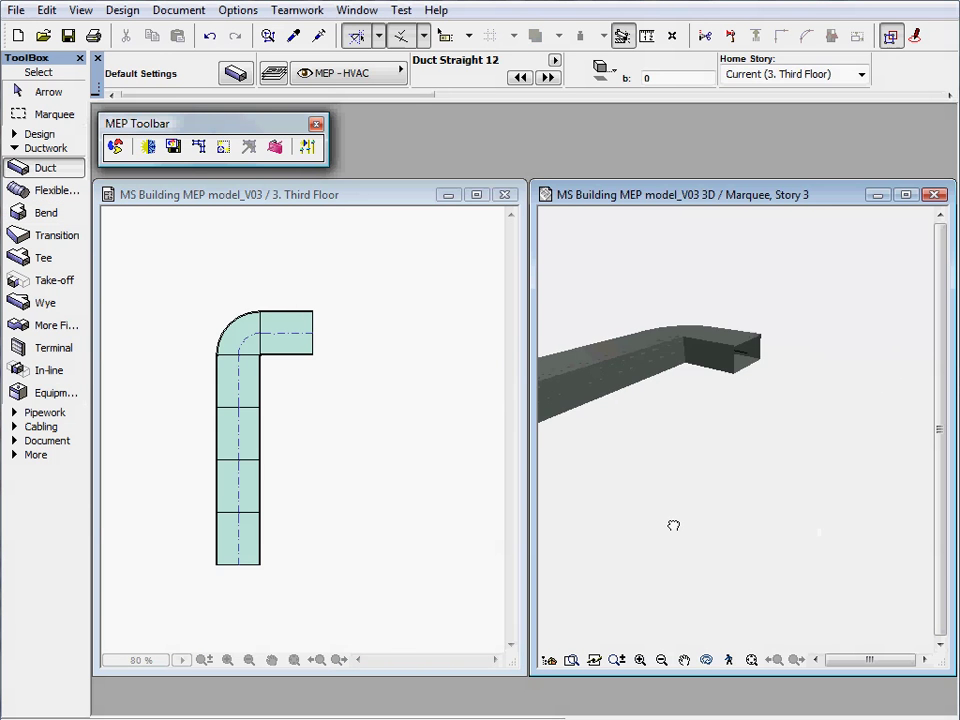
{"action": "left_click", "coordinate": [372, 400]}
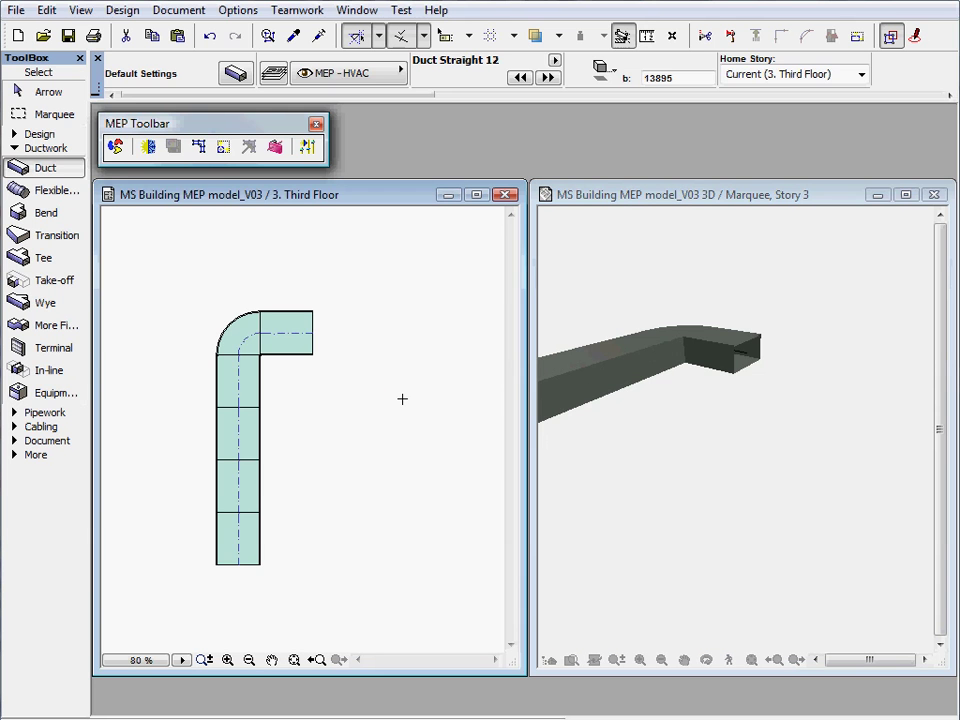
{"action": "left_click", "coordinate": [64, 218]}
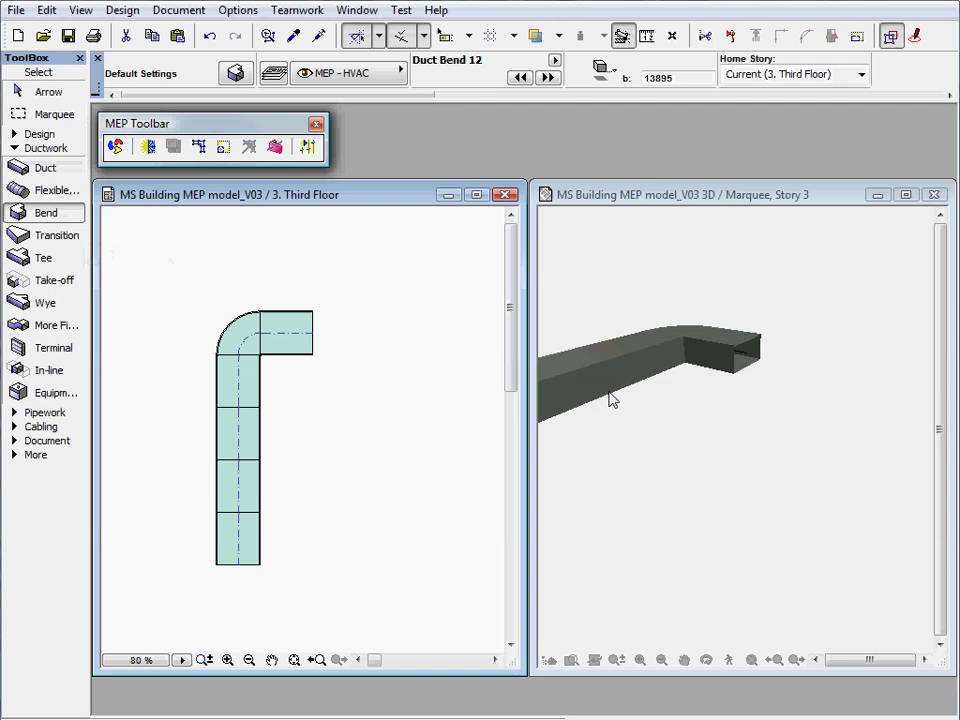
{"action": "left_click", "coordinate": [750, 365]}
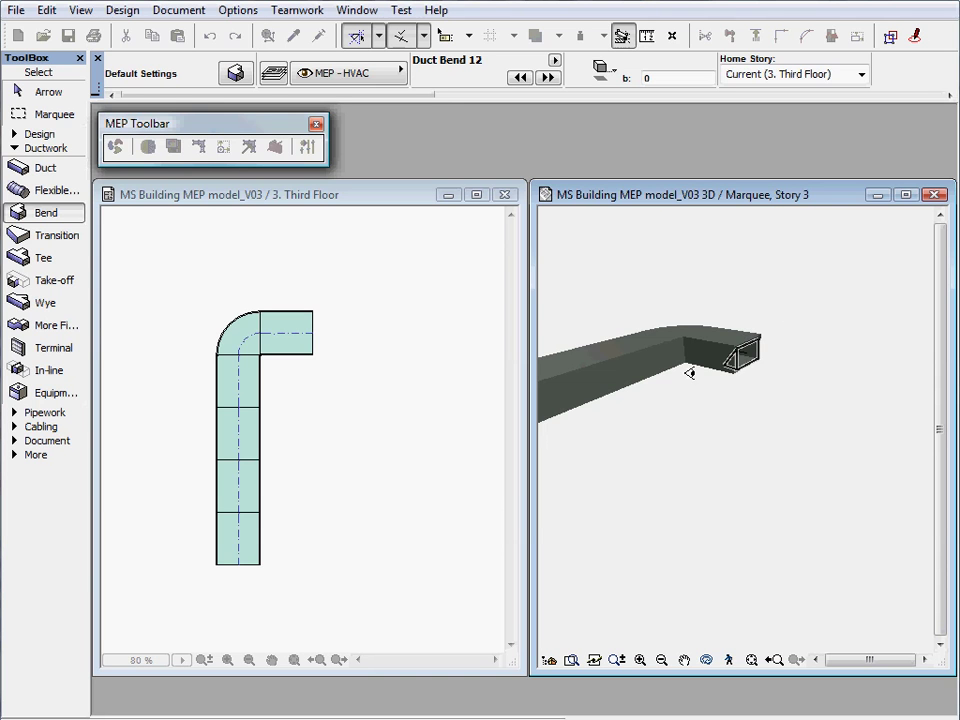
{"action": "left_click", "coordinate": [758, 420]}
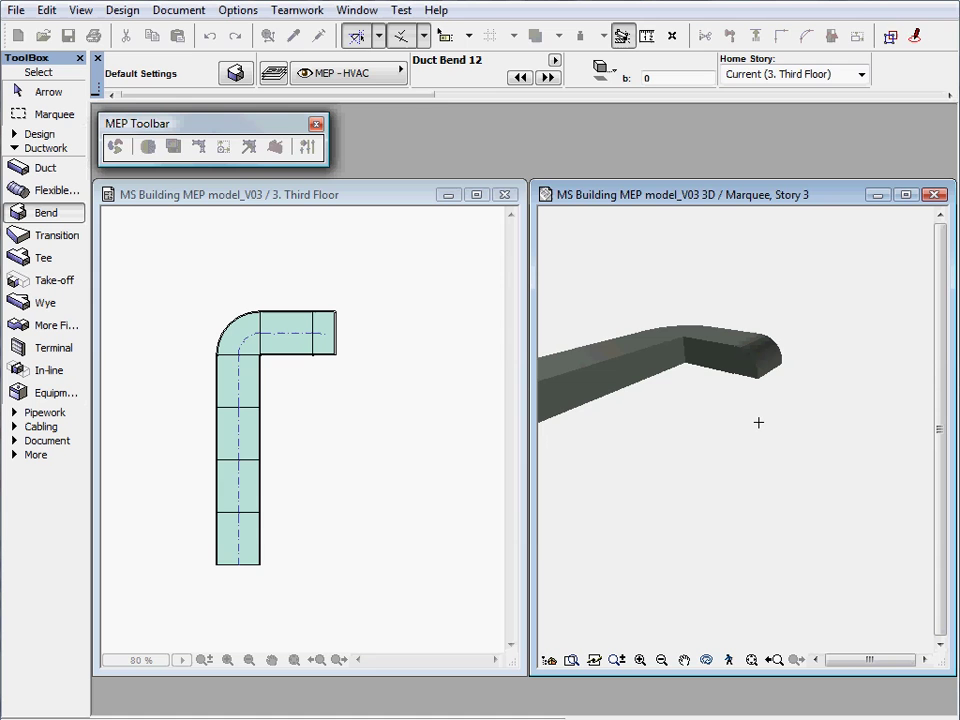
Step: Attach a vertical straight duct segment to the open underside of the downward bend in the 3D view
{"action": "key", "text": "o"}
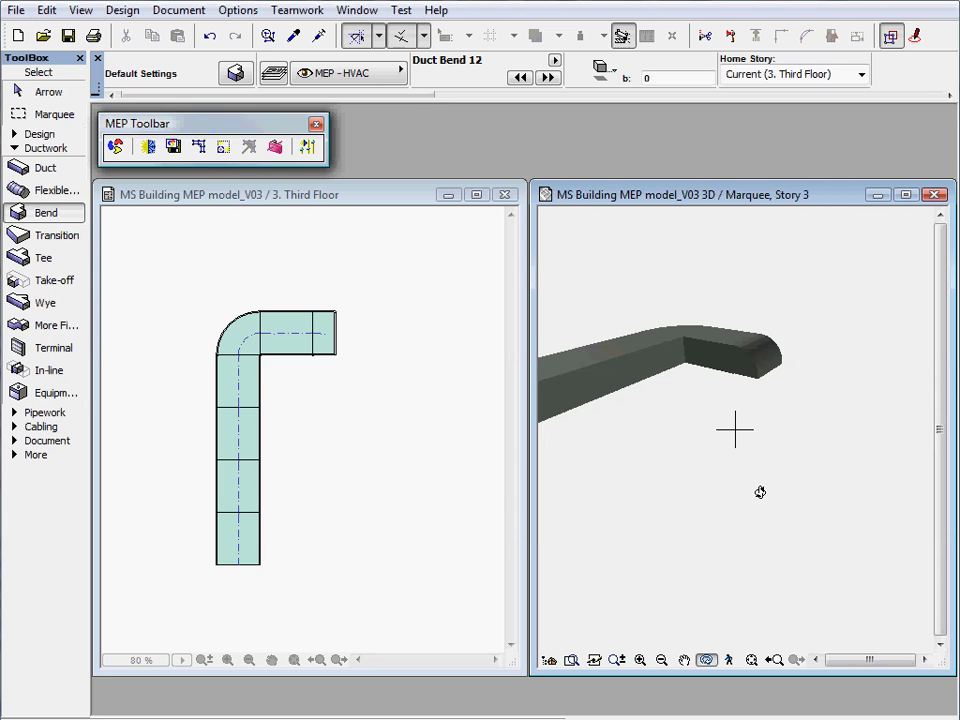
{"action": "left_click_drag", "start_coordinate": [760, 492], "coordinate": [716, 353]}
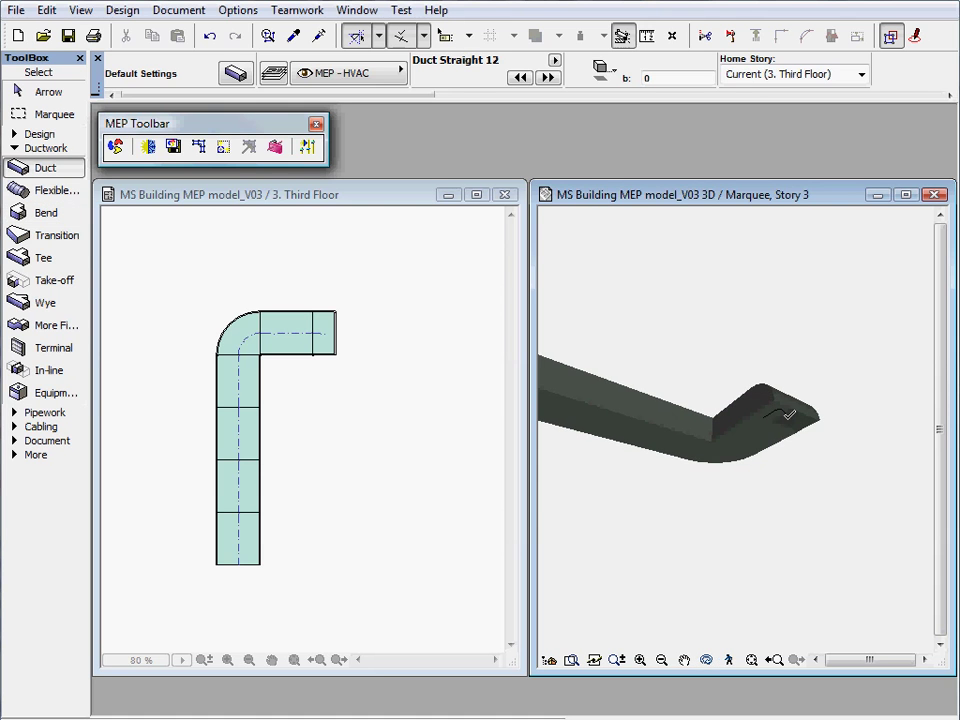
{"action": "left_click", "coordinate": [787, 415]}
{"action": "left_click", "coordinate": [781, 487]}
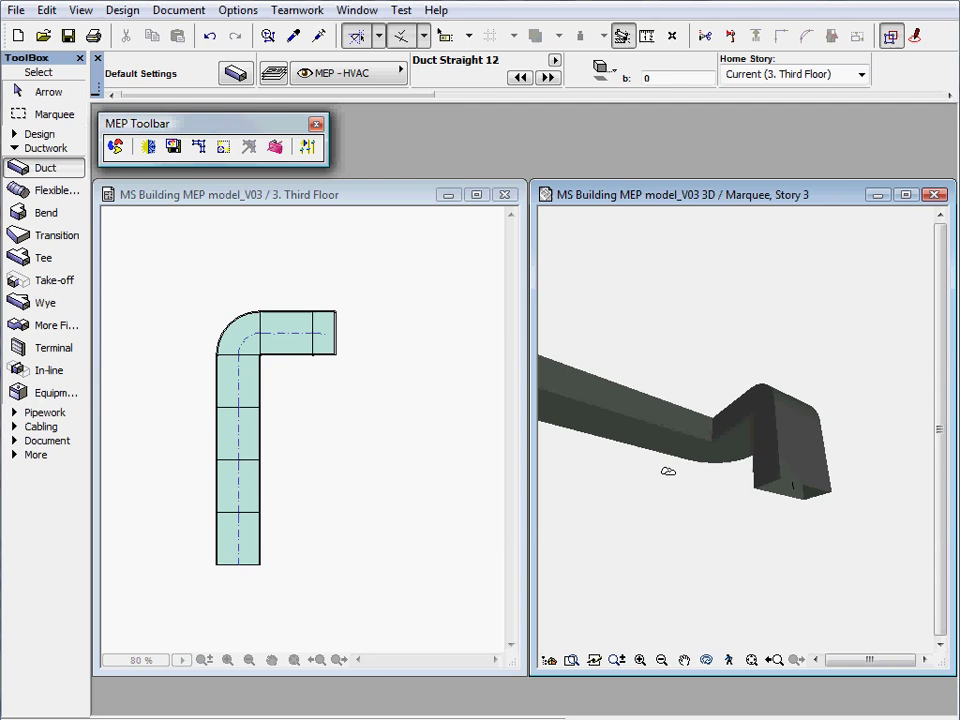
{"action": "key", "text": "o"}
Step: Attach a duct transition to the open lower end of the run on the floor plan
{"action": "left_click", "coordinate": [146, 285]}
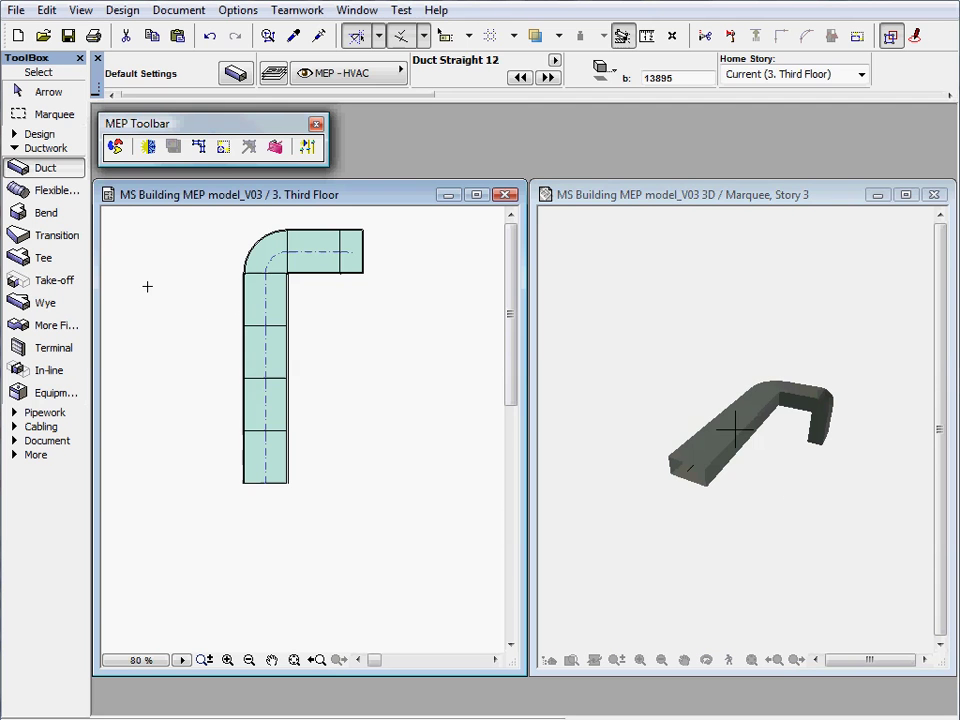
{"action": "left_click", "coordinate": [62, 237]}
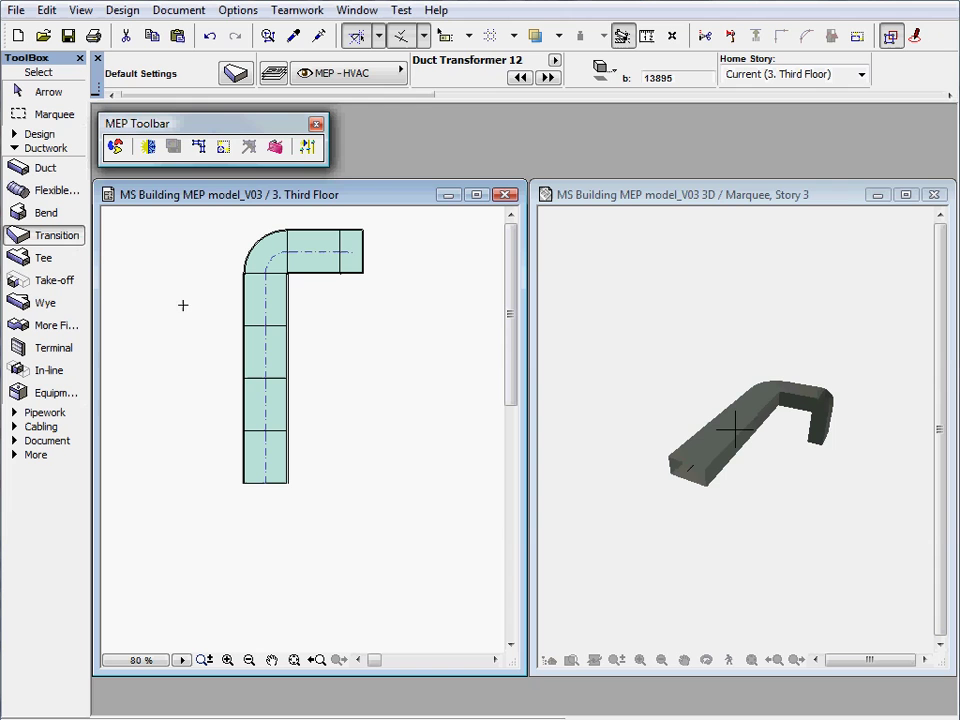
{"action": "left_click", "coordinate": [287, 483]}
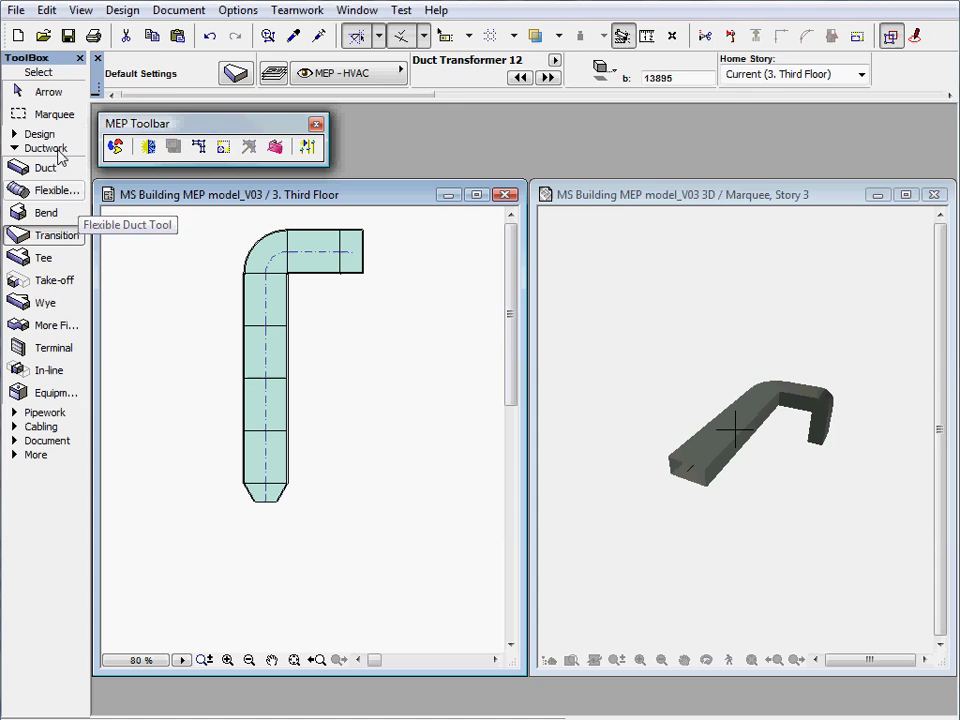
Step: Change the shape type of the transition's Main 2 connection to Circle and refresh the 3D view
{"action": "left_click", "coordinate": [60, 91]}
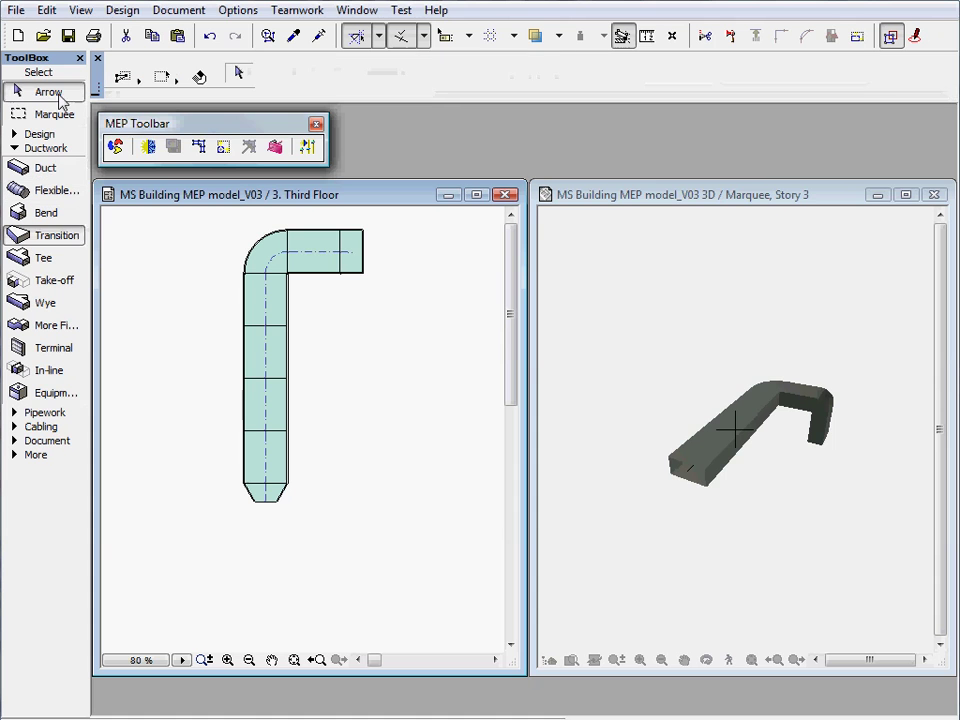
{"action": "left_click", "coordinate": [269, 496]}
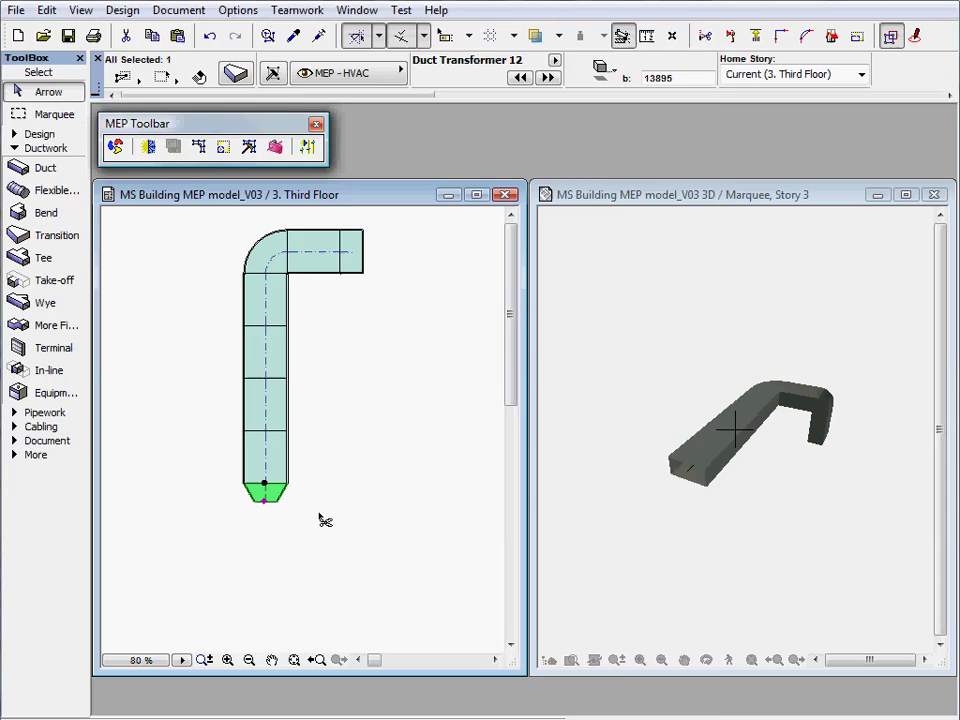
{"action": "key", "text": "ctrl+t"}
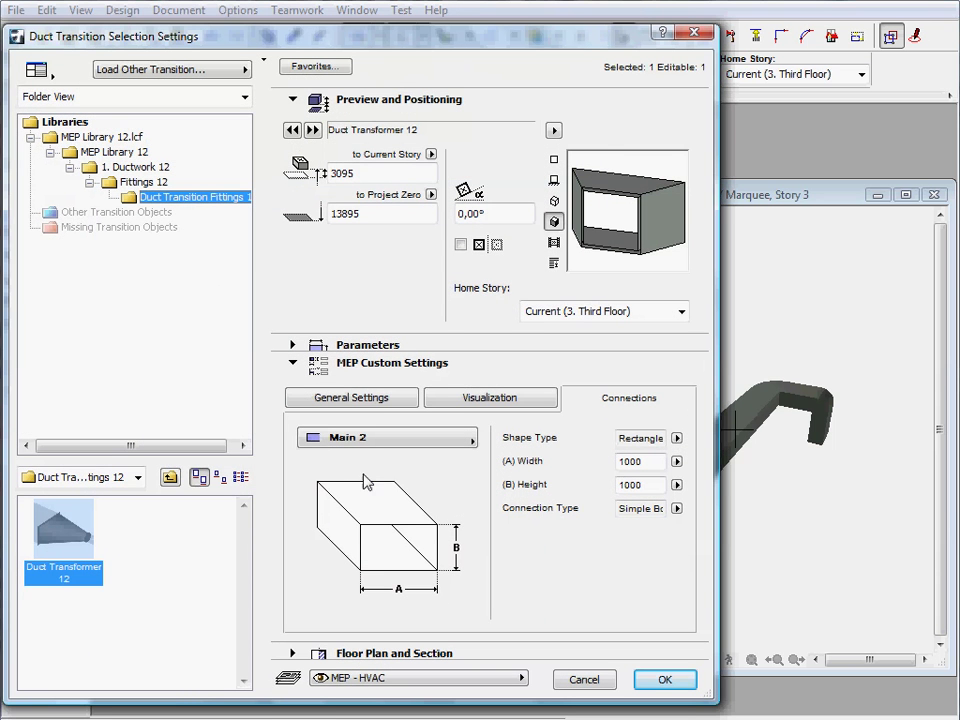
{"action": "left_click", "coordinate": [554, 159]}
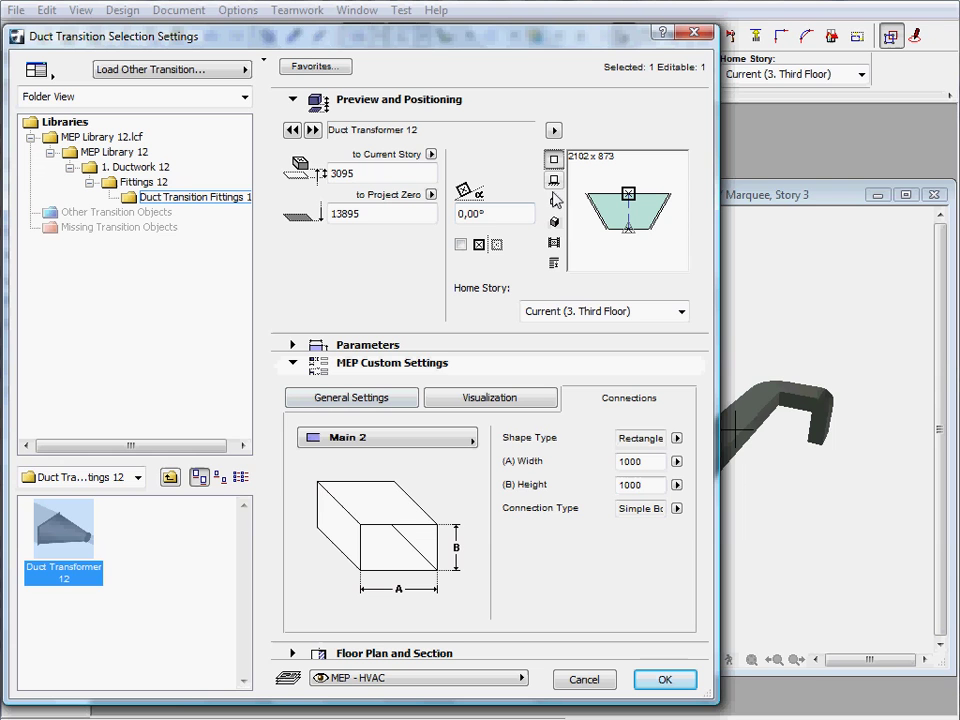
{"action": "left_click", "coordinate": [460, 439]}
{"action": "left_click", "coordinate": [532, 436]}
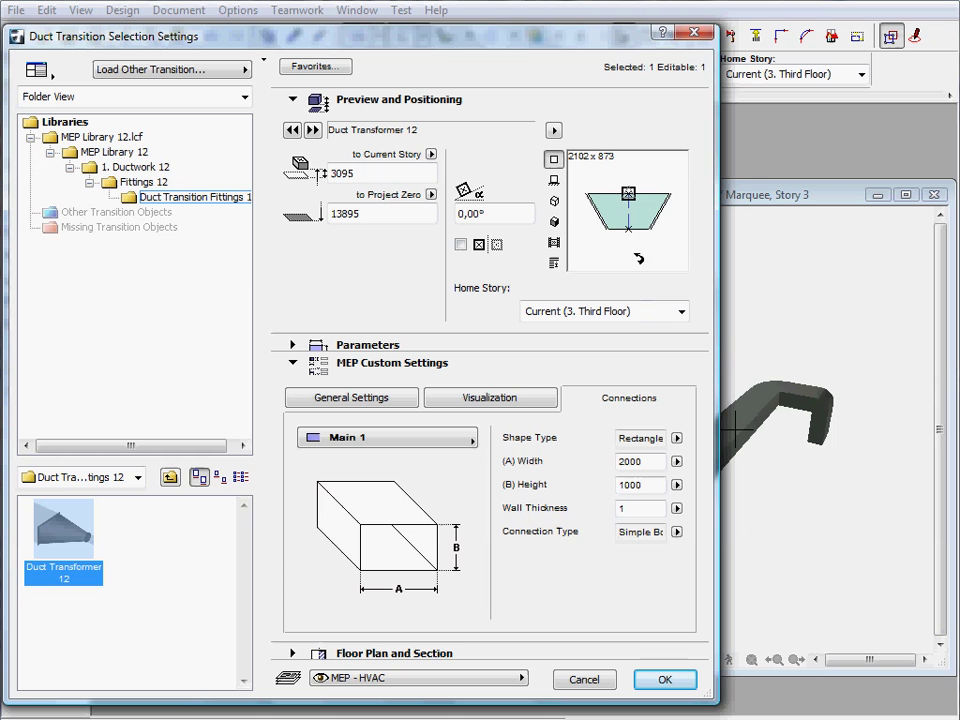
{"action": "left_click", "coordinate": [466, 440]}
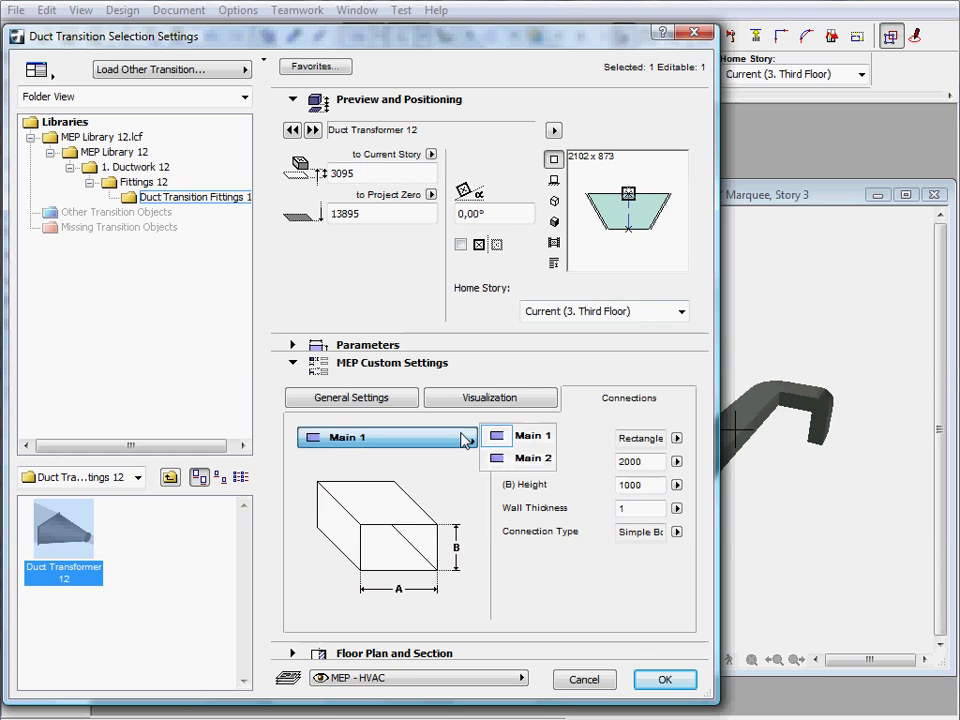
{"action": "left_click", "coordinate": [528, 457]}
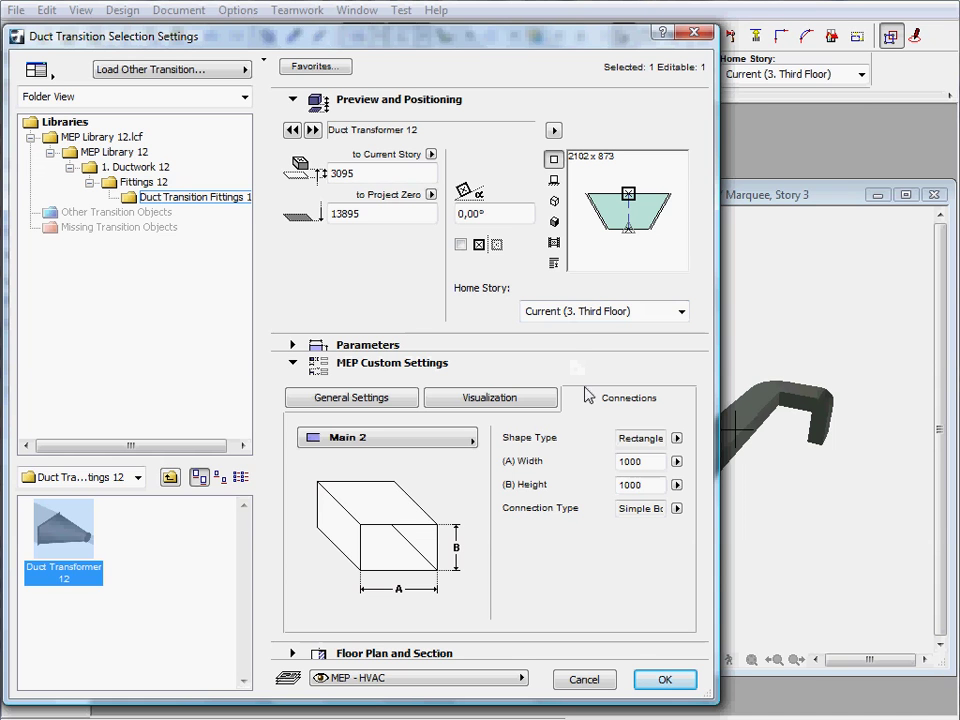
{"action": "left_click", "coordinate": [677, 438]}
{"action": "left_click", "coordinate": [716, 456]}
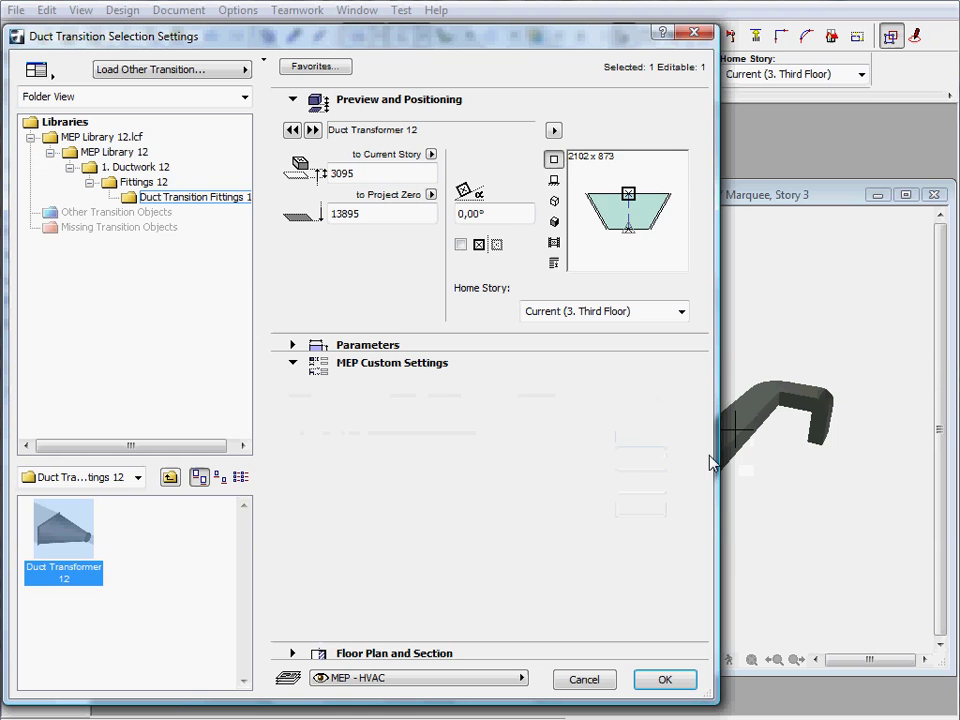
{"action": "left_click", "coordinate": [668, 680]}
{"action": "left_click", "coordinate": [700, 605]}
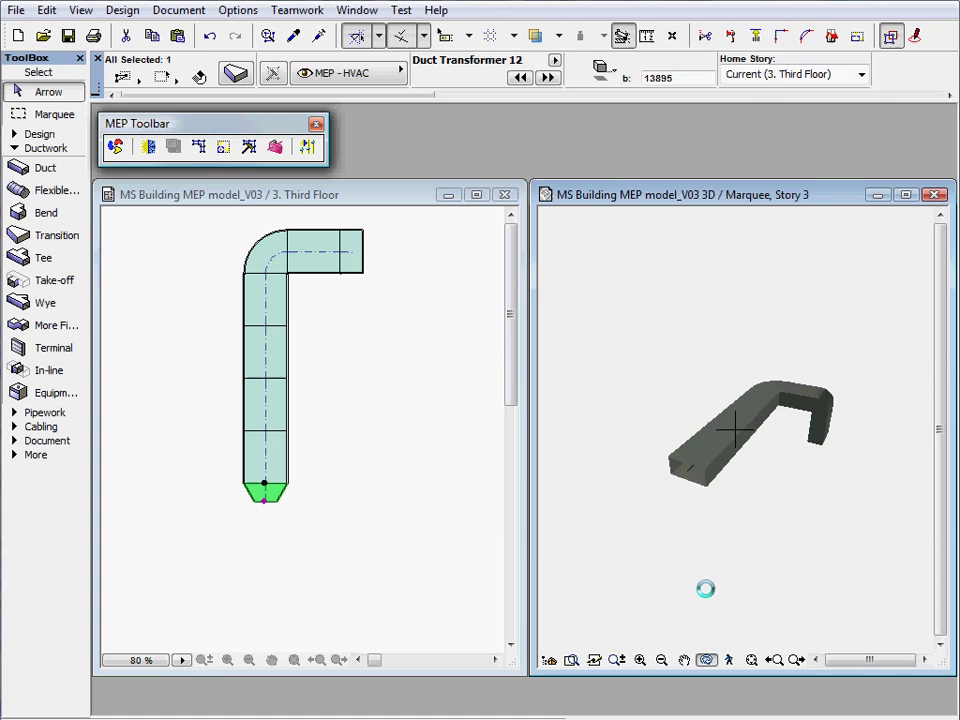
Step: Attach two consecutive straight duct segments to the round end of the transition on the floor plan
{"action": "left_click", "coordinate": [441, 553]}
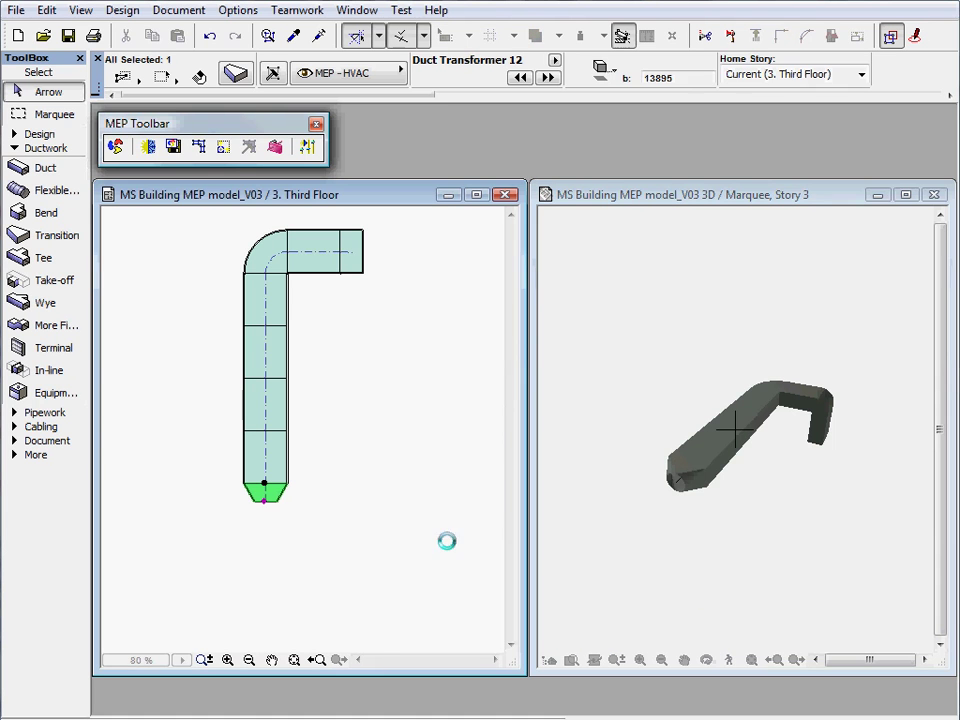
{"action": "left_click", "coordinate": [45, 170]}
{"action": "key", "text": "Escape"}
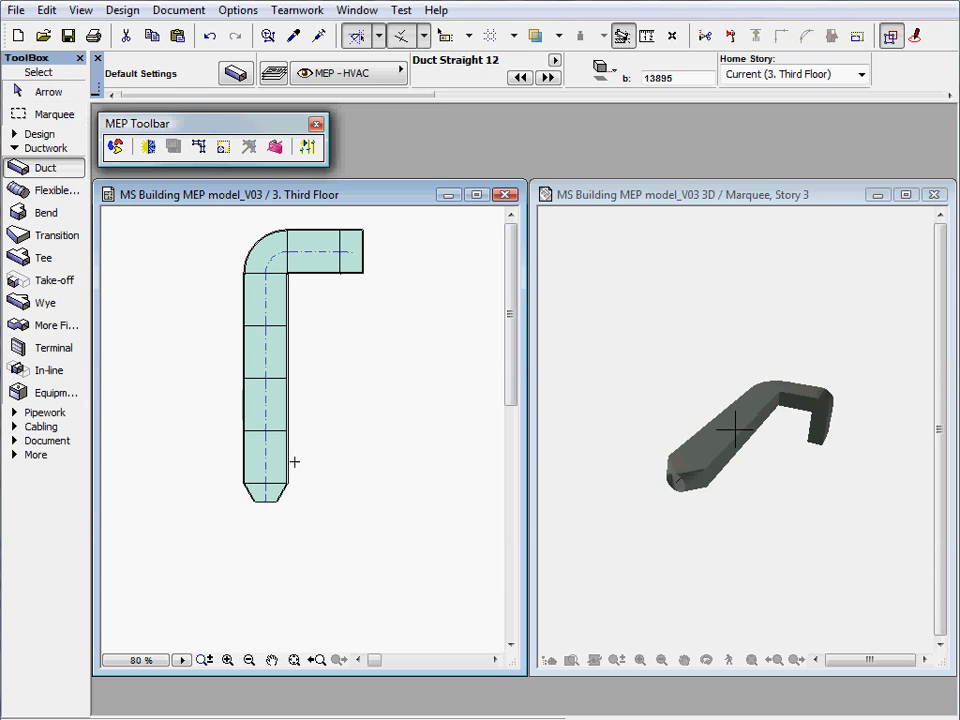
{"action": "left_click", "coordinate": [266, 499]}
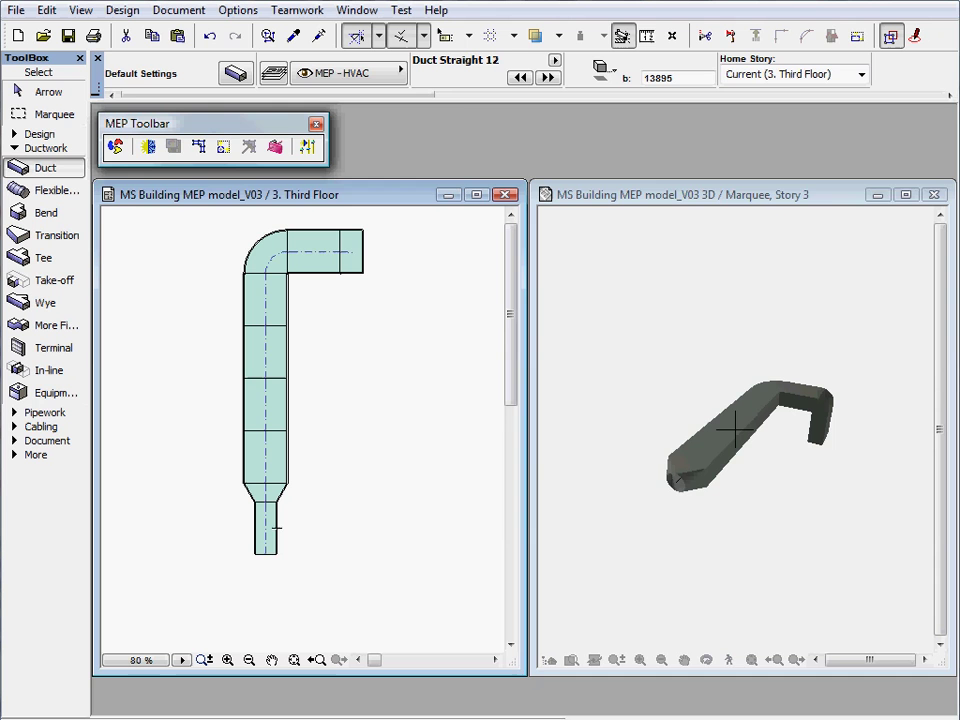
{"action": "key", "text": "F3"}
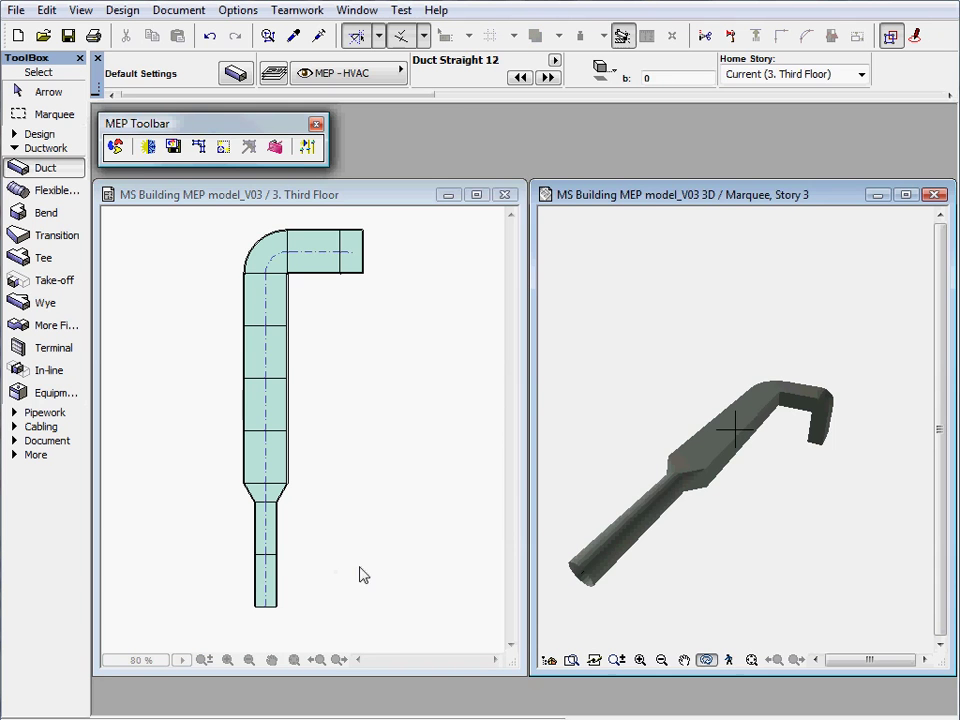
Step: Attach a duct wye to the open lower end of the round duct on the floor plan and view it in 3D
{"action": "middle_click_drag", "start_coordinate": [367, 600], "coordinate": [371, 479]}
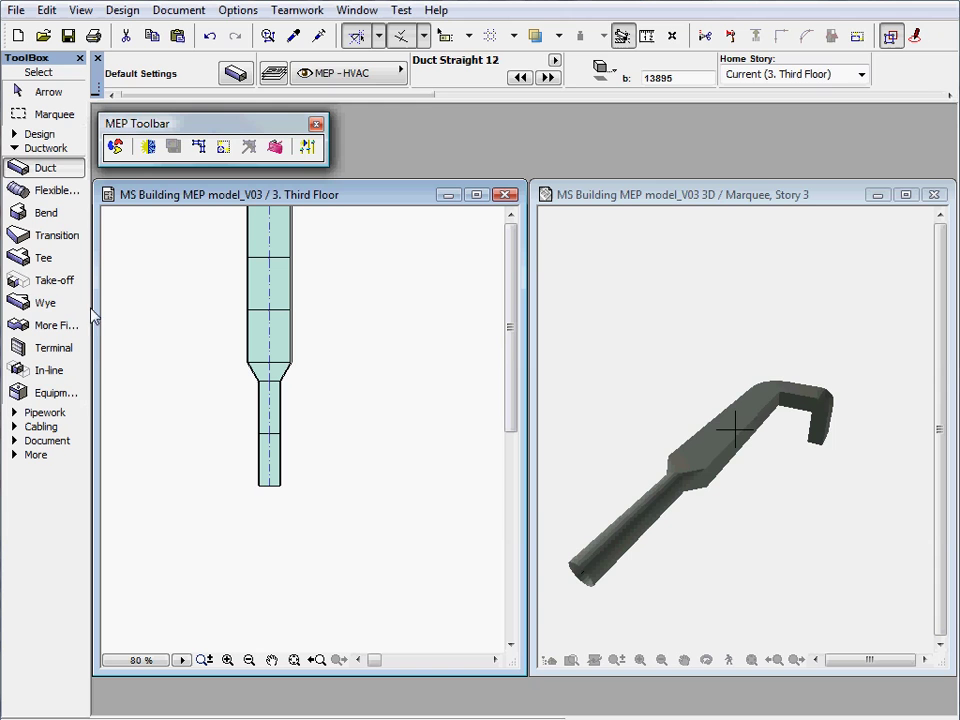
{"action": "left_click", "coordinate": [61, 306]}
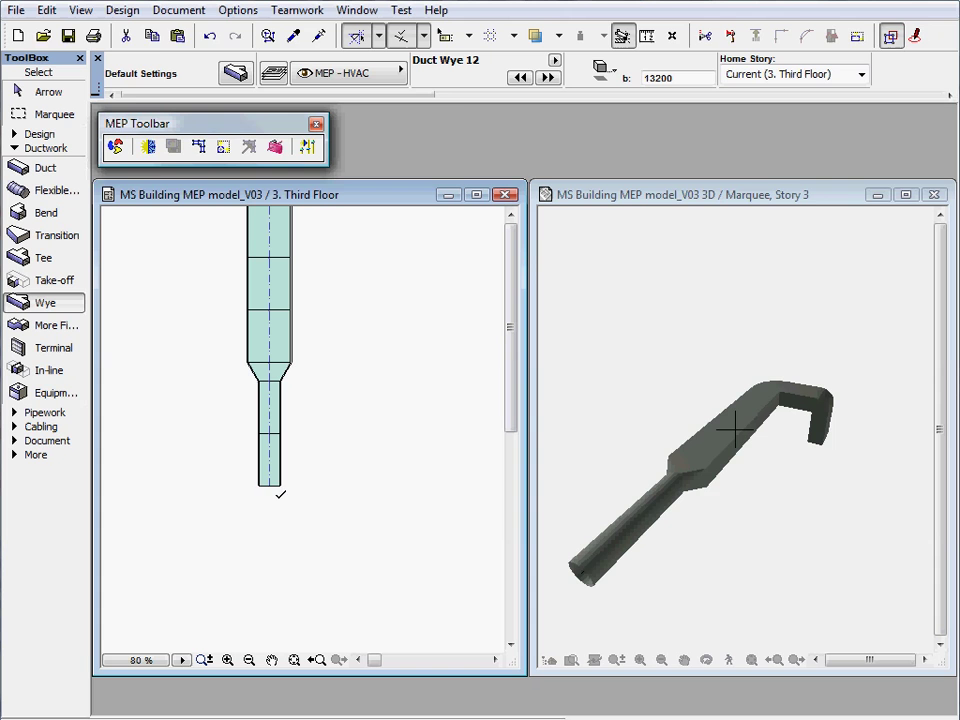
{"action": "left_click", "coordinate": [280, 490]}
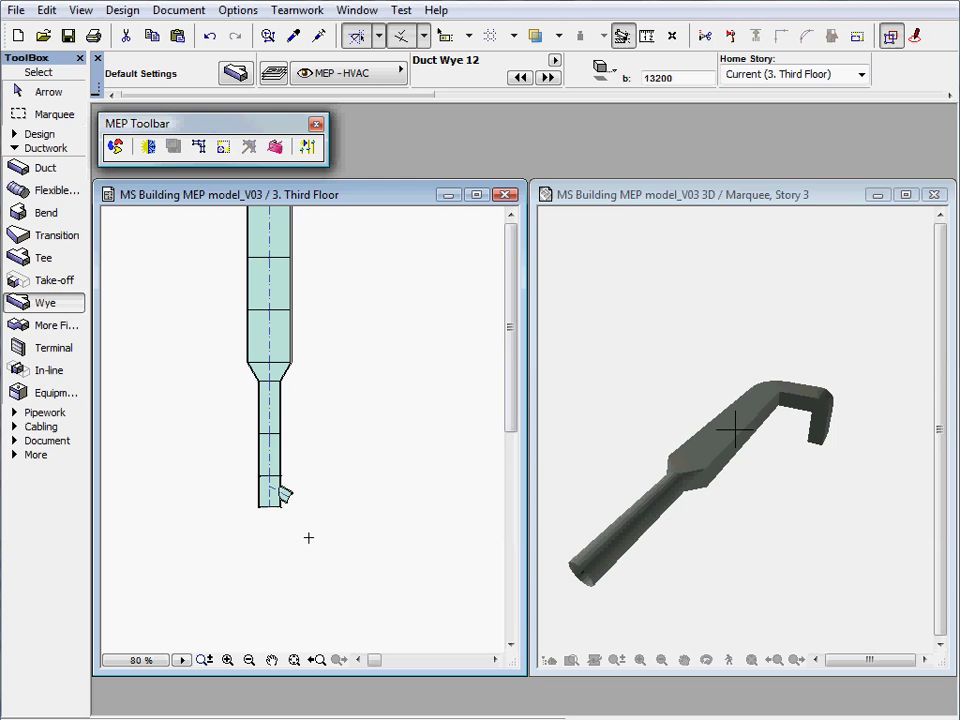
{"action": "scroll", "coordinate": [303, 533], "scroll_direction": "up", "scroll_amount": 3}
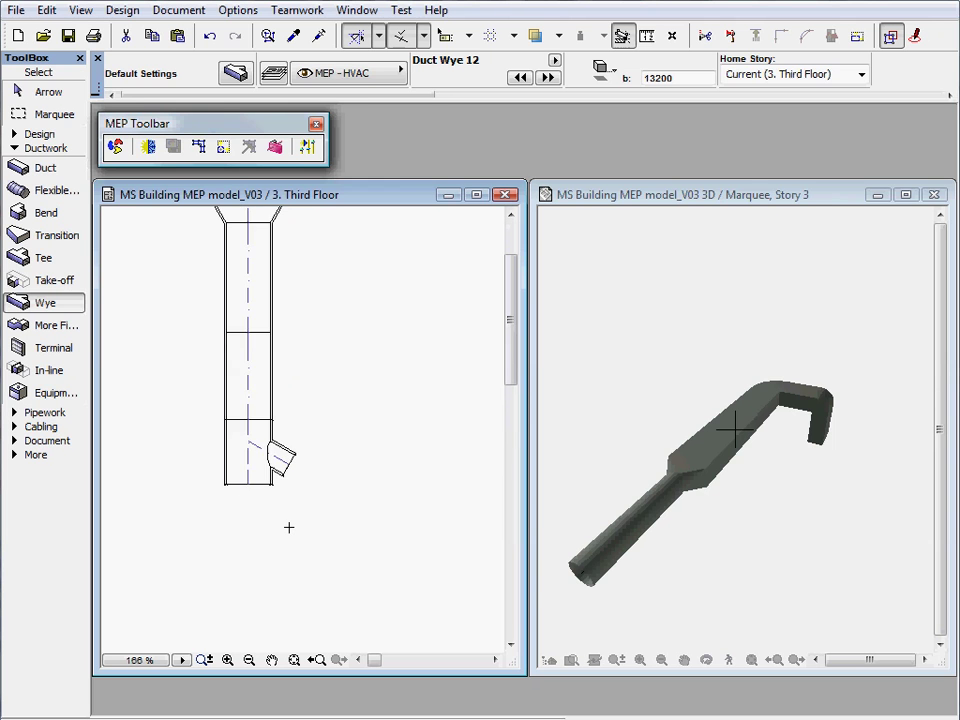
{"action": "middle_click_drag", "start_coordinate": [677, 602], "coordinate": [730, 588], "text": "shift"}
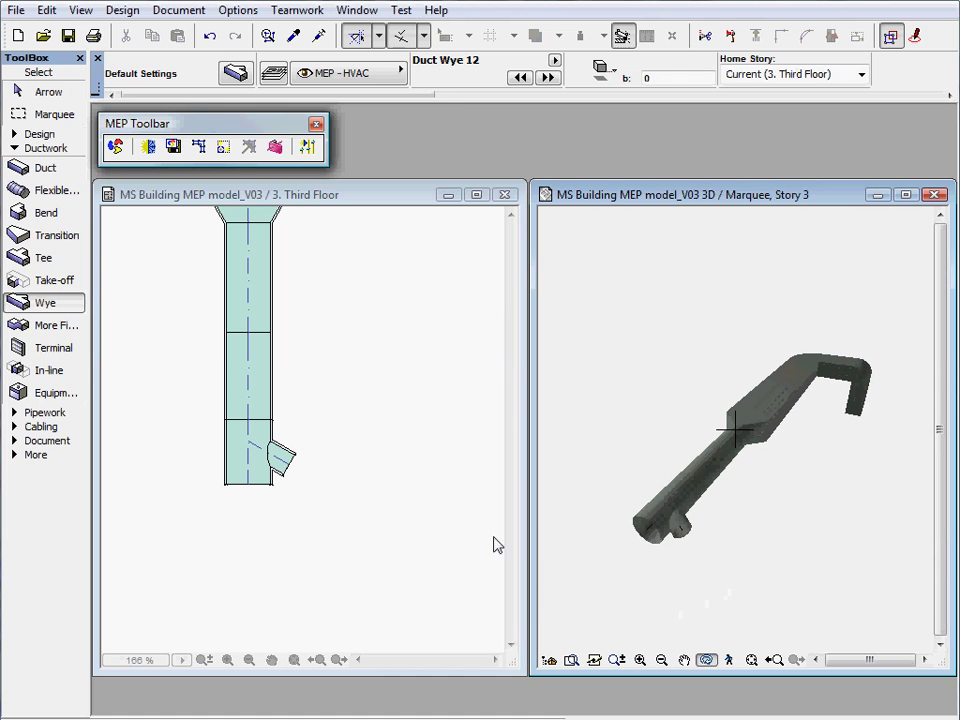
Step: Place a duct take-off on the centre line of the round segment just above the wye, pointing left in plan
{"action": "left_click", "coordinate": [316, 398]}
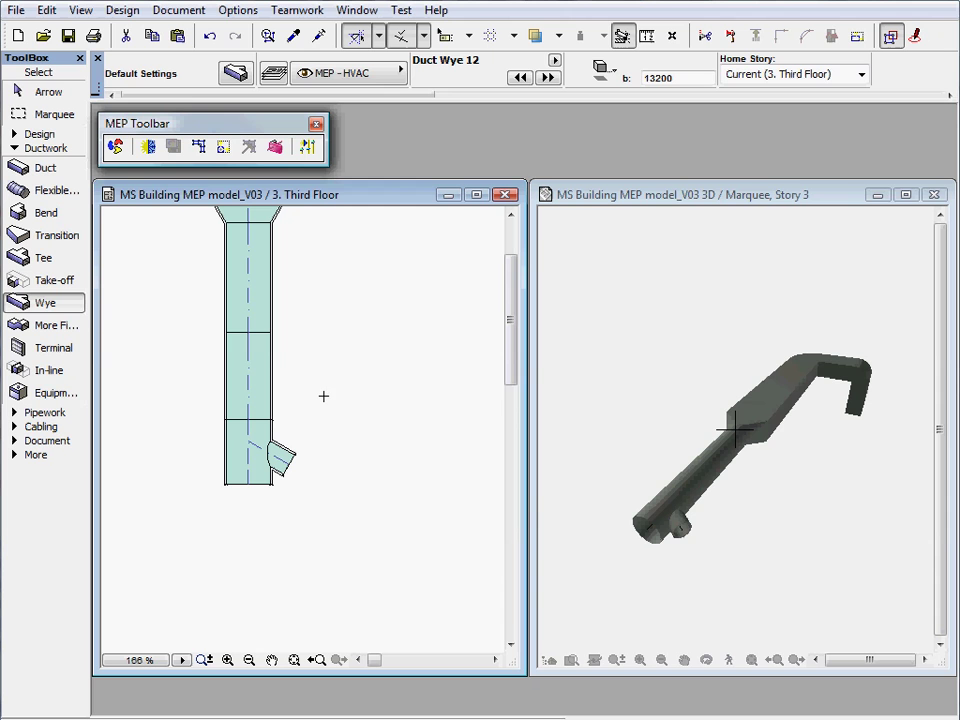
{"action": "left_click", "coordinate": [62, 281]}
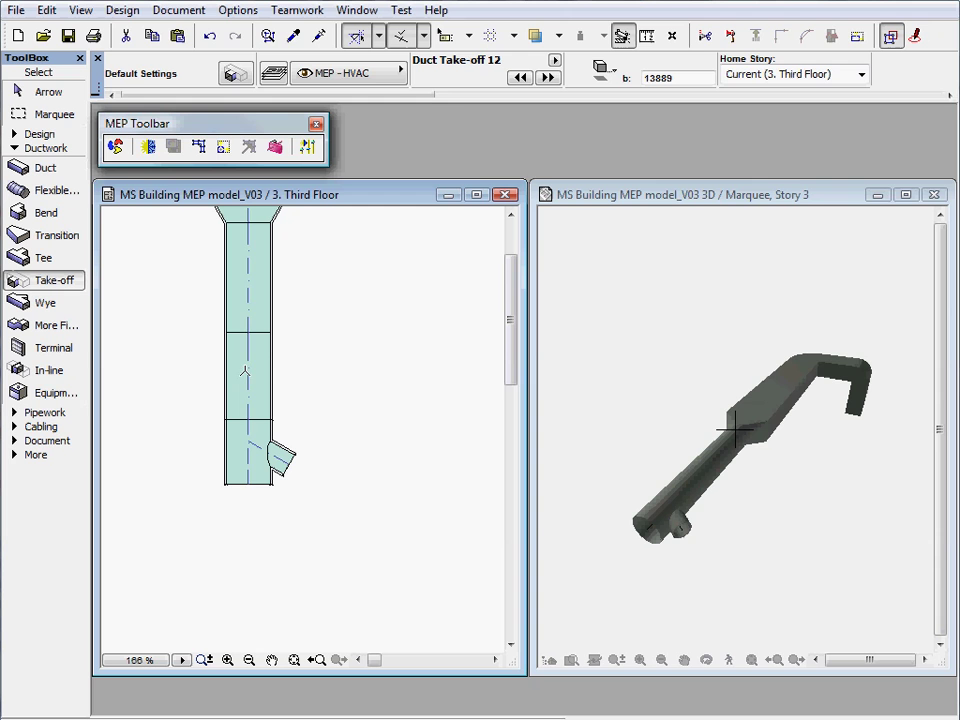
{"action": "left_click", "coordinate": [248, 373]}
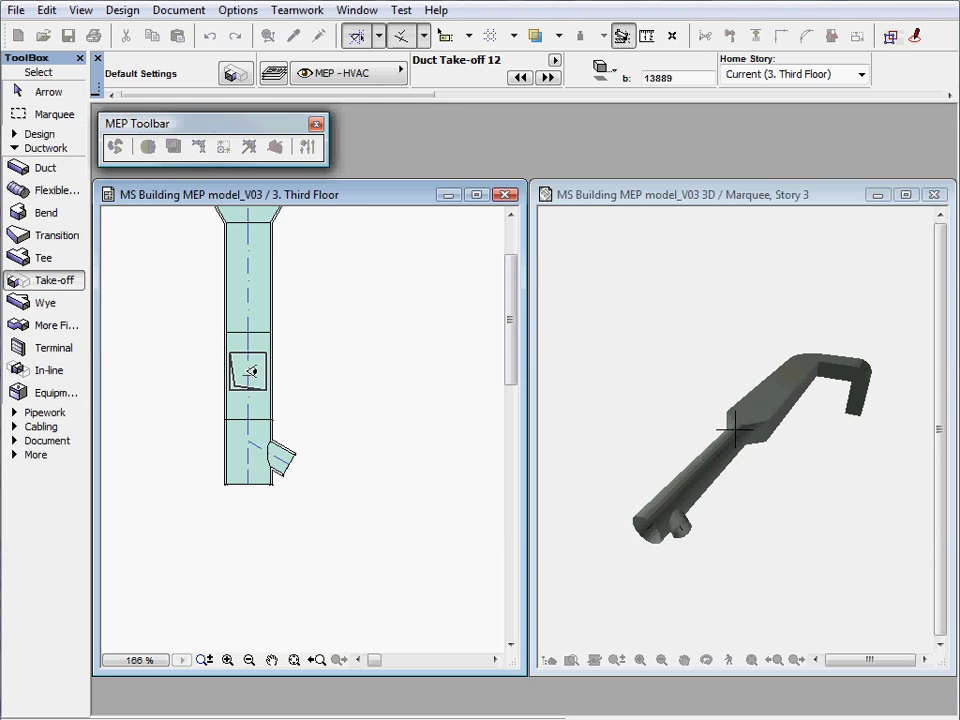
{"action": "left_click", "coordinate": [183, 360]}
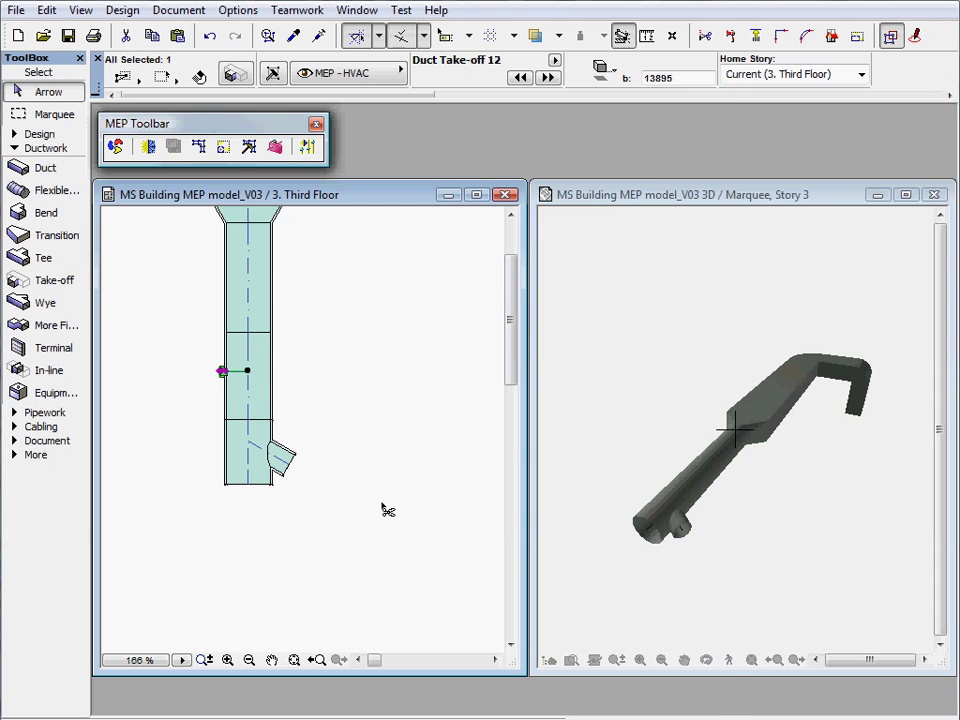
Step: Set the selected duct take-off's connection width to 600 in its settings
{"action": "key", "text": "ctrl+t"}
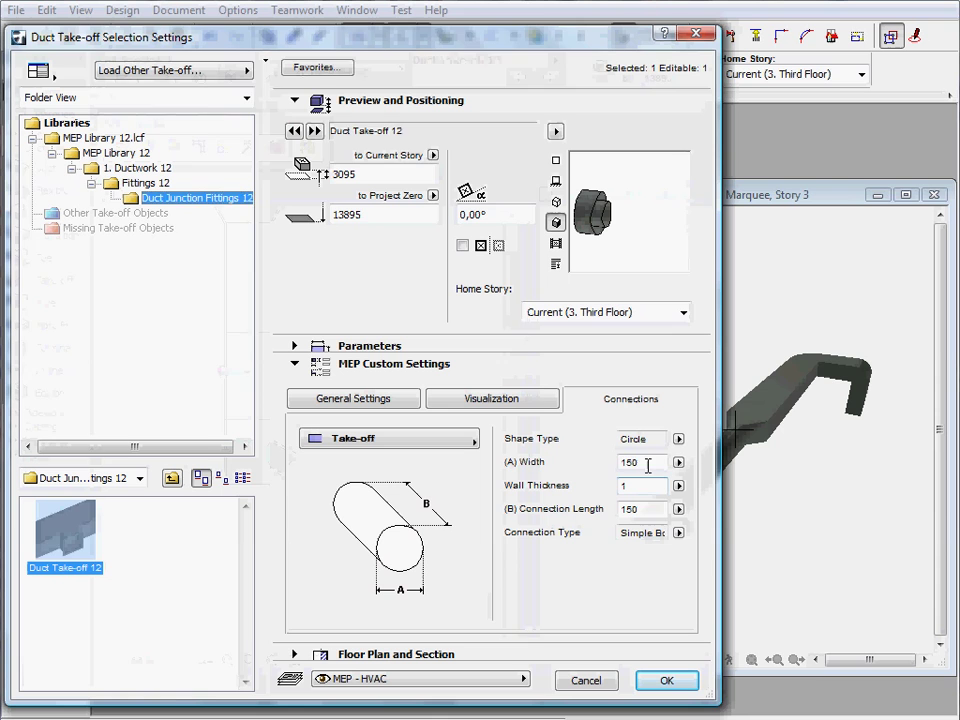
{"action": "left_click", "coordinate": [646, 462]}
{"action": "type", "text": "600"}
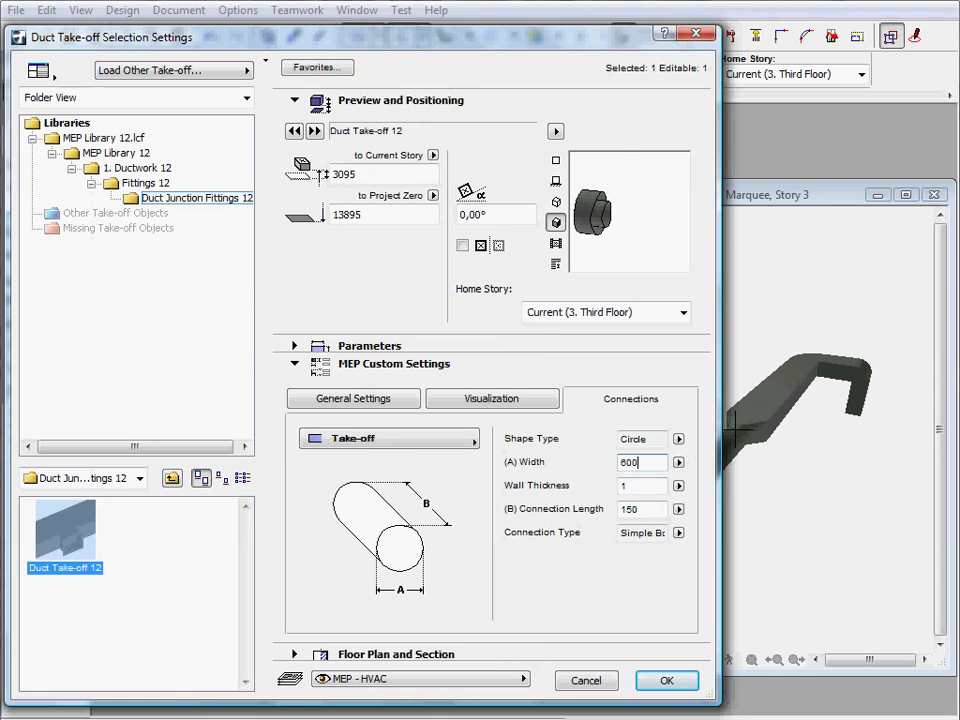
{"action": "left_click", "coordinate": [670, 681]}
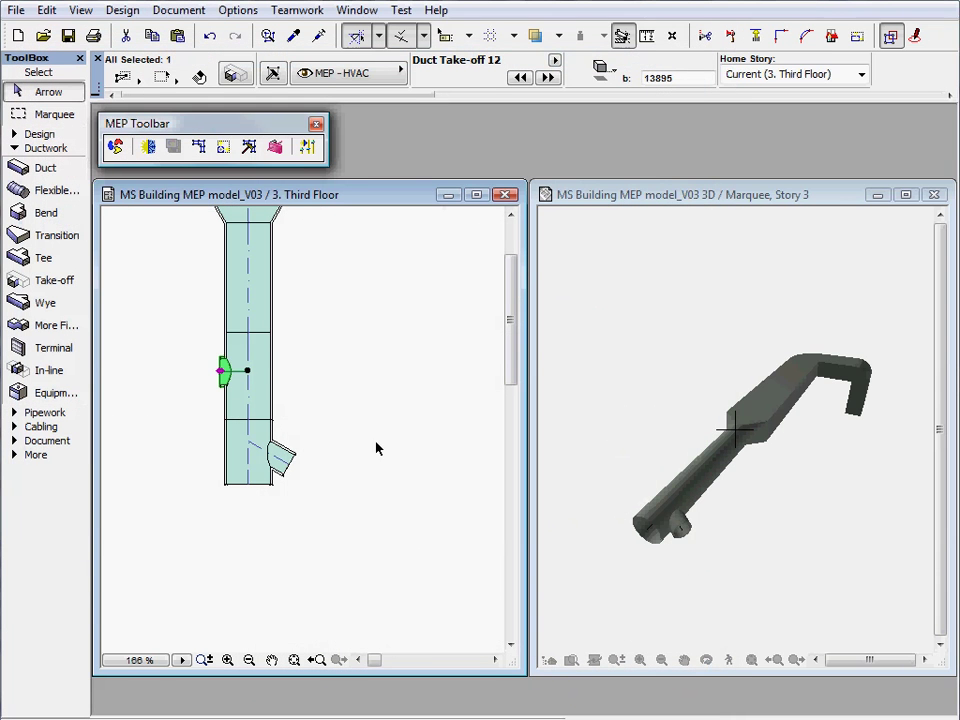
{"action": "left_click", "coordinate": [334, 393]}
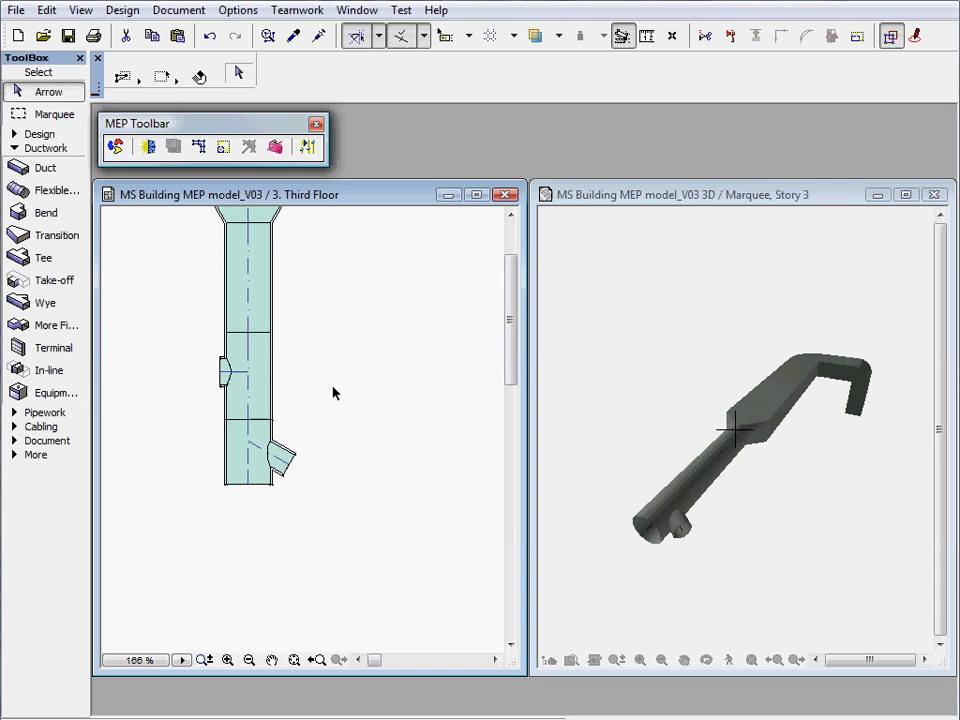
Step: Attach a straight run of flexible duct to the open end of the take-off on the floor plan
{"action": "left_click", "coordinate": [50, 191]}
{"action": "scroll", "coordinate": [214, 378], "scroll_direction": "up", "scroll_amount": 3}
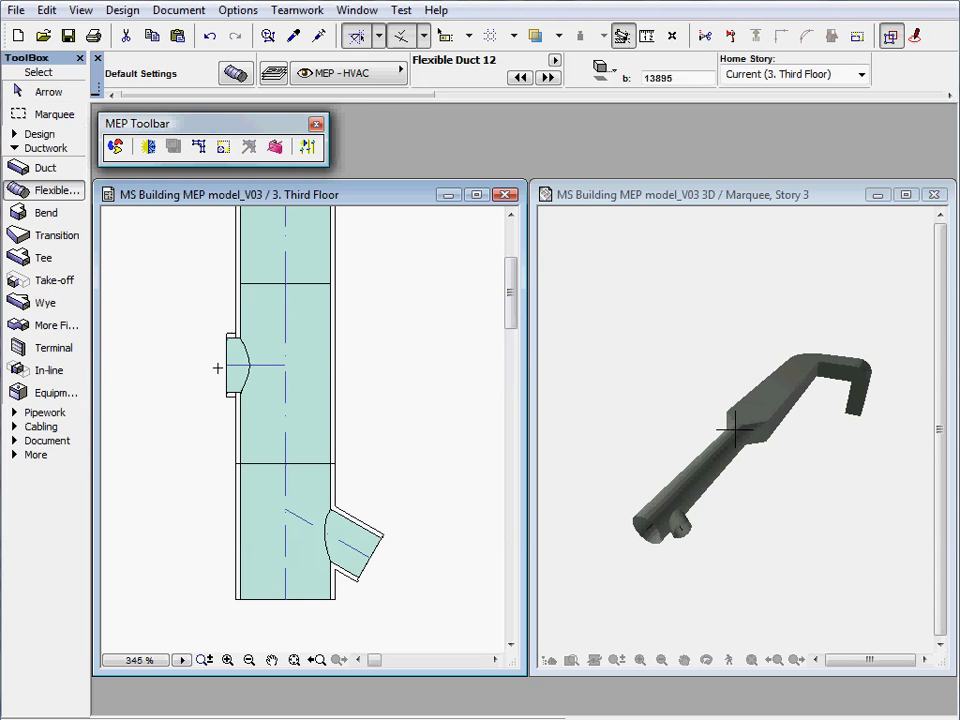
{"action": "double_click", "coordinate": [226, 362]}
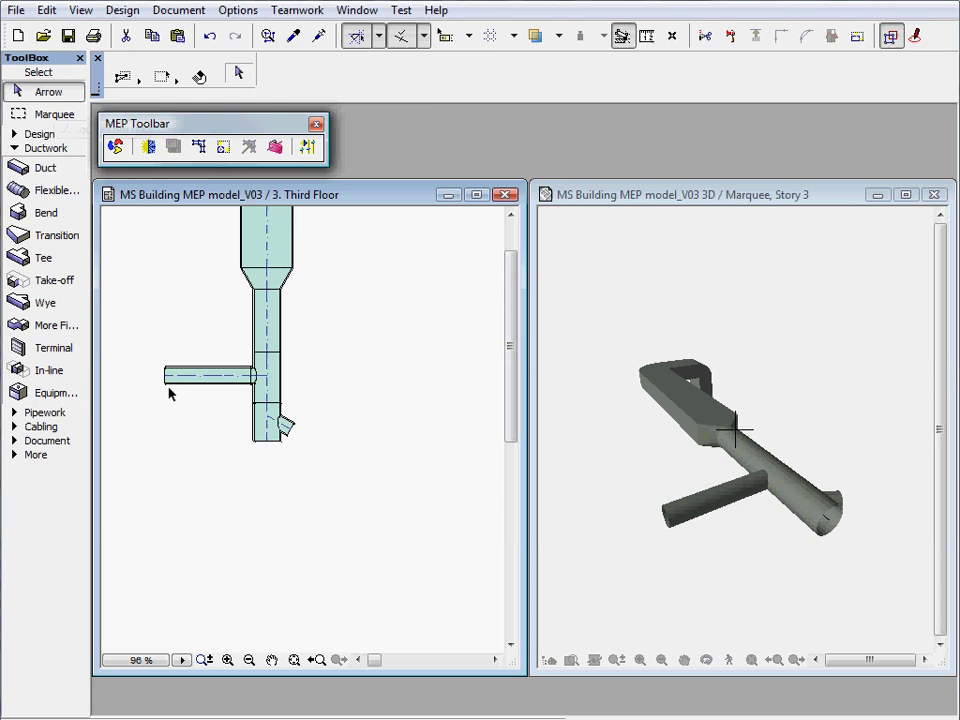
Step: Move an intermediate node of the flexible duct downward in plan to bend its route
{"action": "left_click", "coordinate": [170, 378]}
{"action": "left_click", "coordinate": [187, 375]}
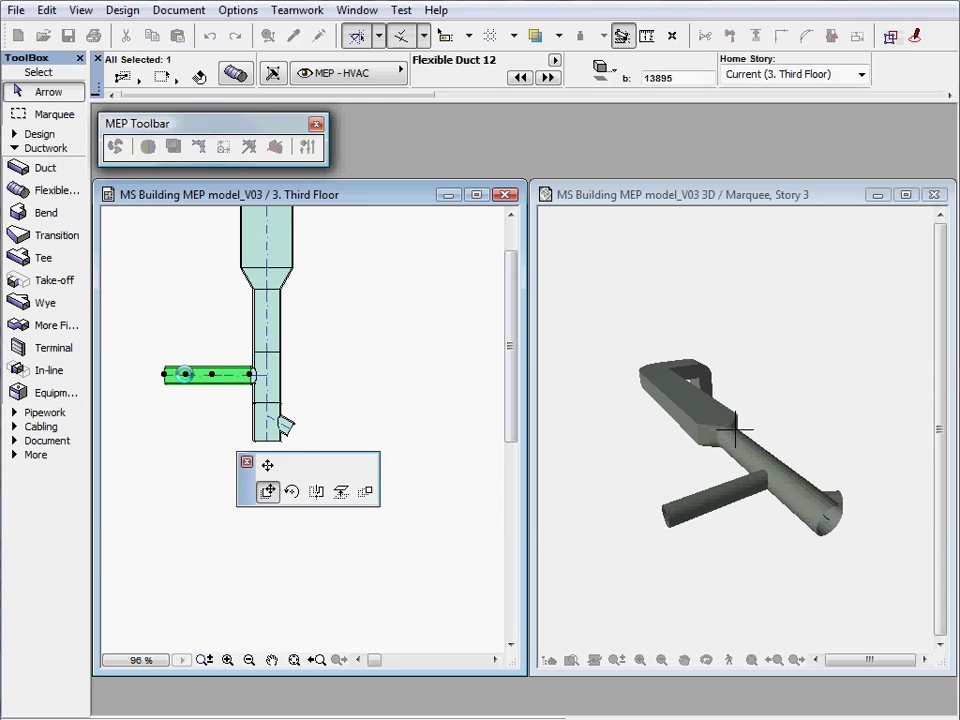
{"action": "left_click", "coordinate": [267, 465]}
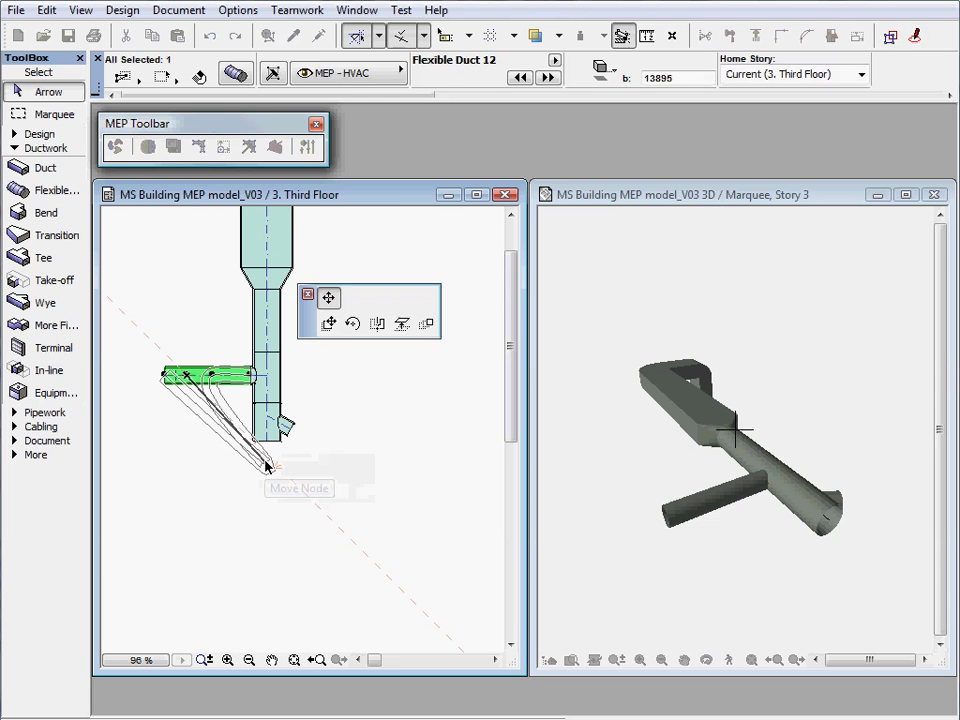
{"action": "key", "text": "Escape"}
{"action": "left_click", "coordinate": [203, 417]}
Step: Stretch the free end of the flexible duct farther left, away from the main duct, on the floor plan
{"action": "left_click", "coordinate": [165, 375]}
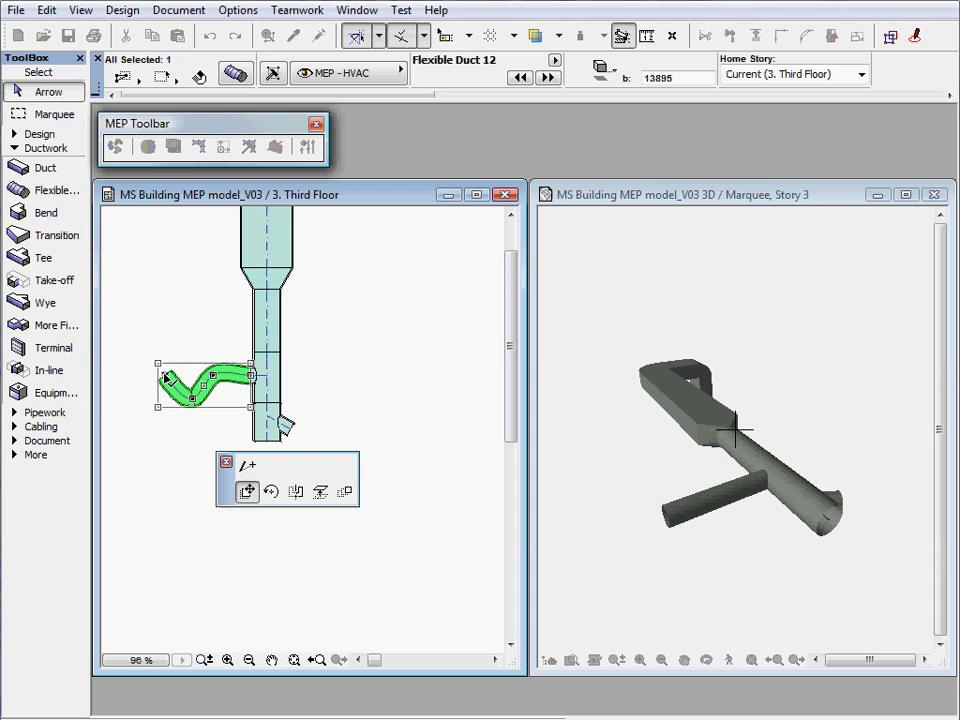
{"action": "left_click", "coordinate": [244, 464]}
{"action": "left_click", "coordinate": [247, 466]}
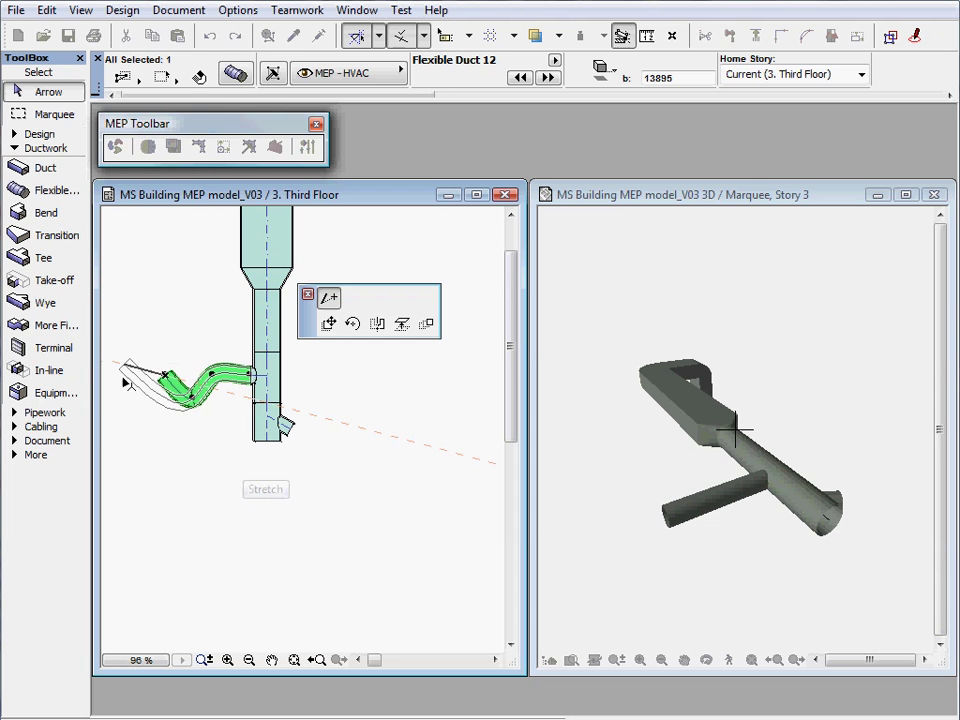
{"action": "left_click", "coordinate": [140, 366]}
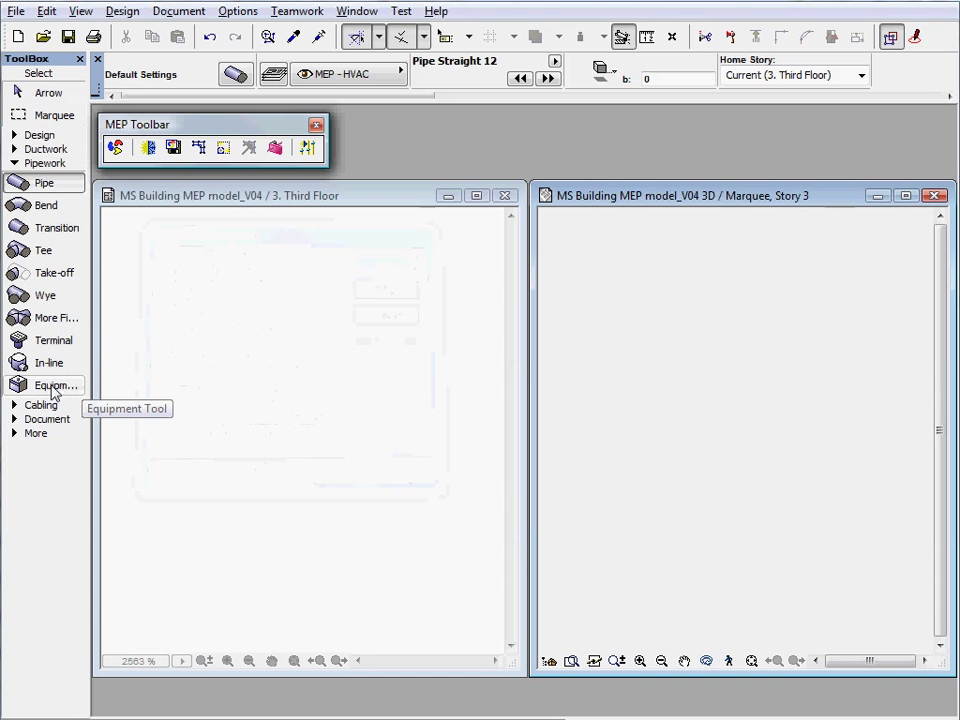
Step: Review the default tap styles, visualization and connection settings of the Basin 01 12 equipment and accept them
{"action": "left_click", "coordinate": [57, 390]}
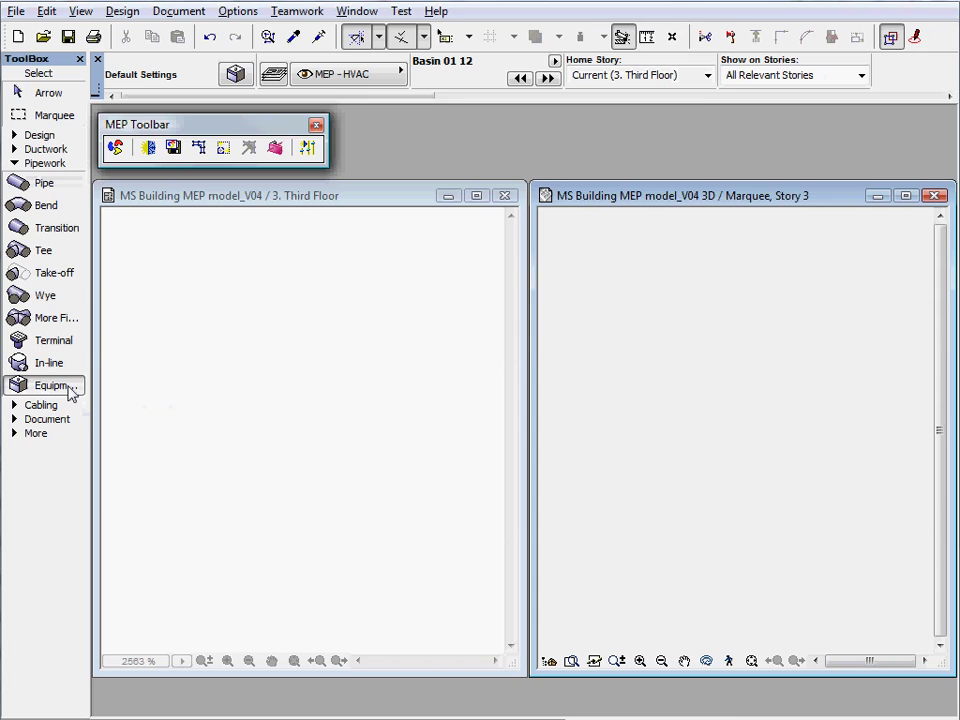
{"action": "double_click", "coordinate": [70, 390]}
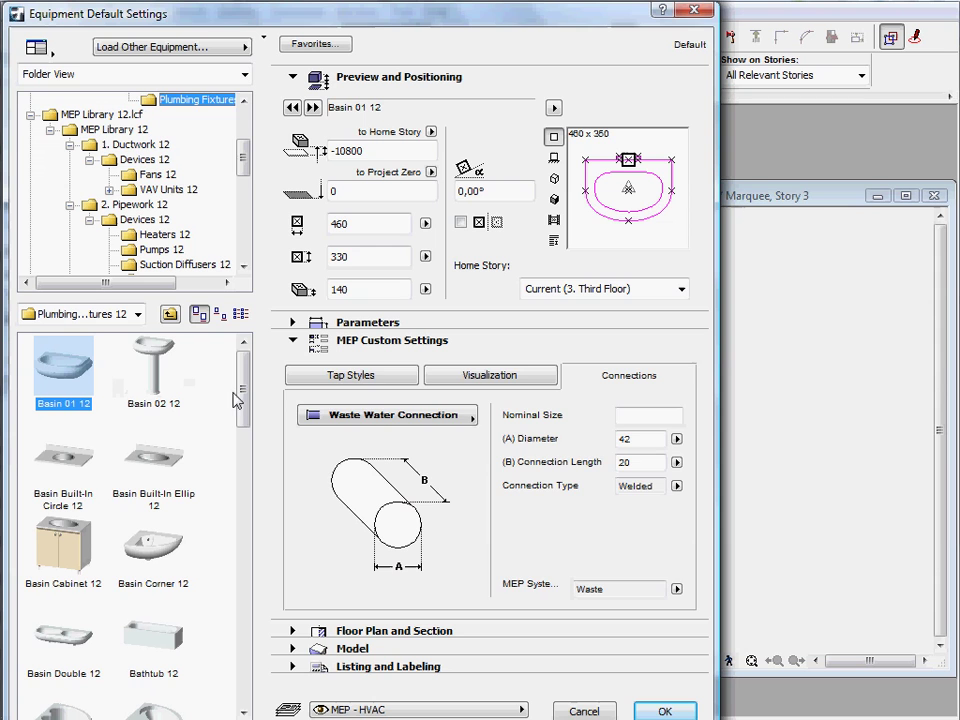
{"action": "left_click", "coordinate": [351, 378]}
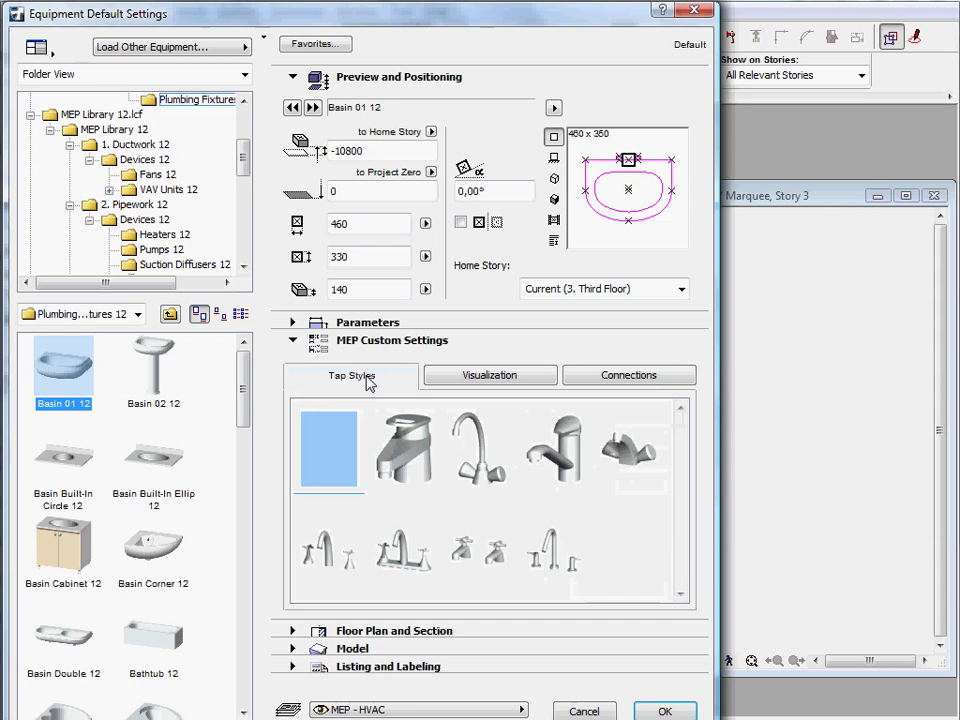
{"action": "left_click", "coordinate": [454, 381]}
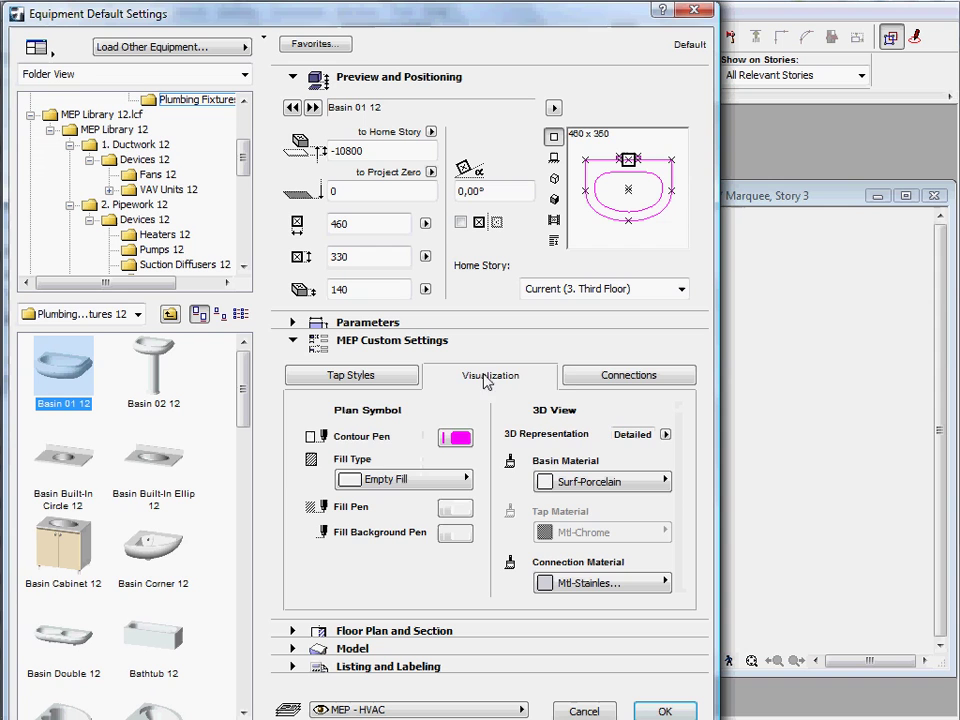
{"action": "left_click", "coordinate": [584, 379]}
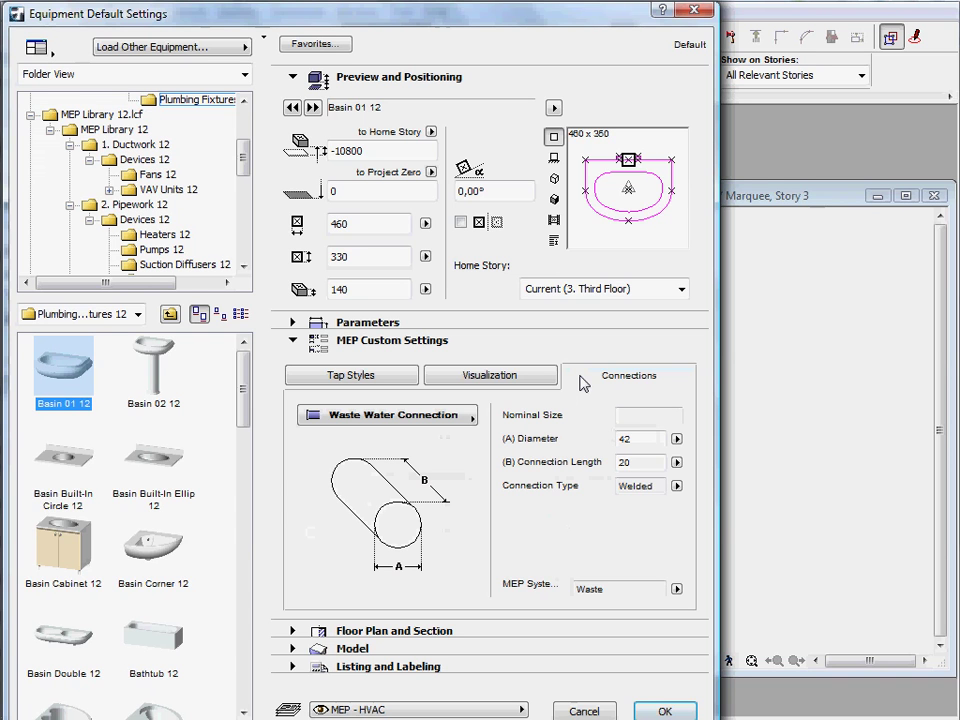
{"action": "left_click", "coordinate": [466, 419]}
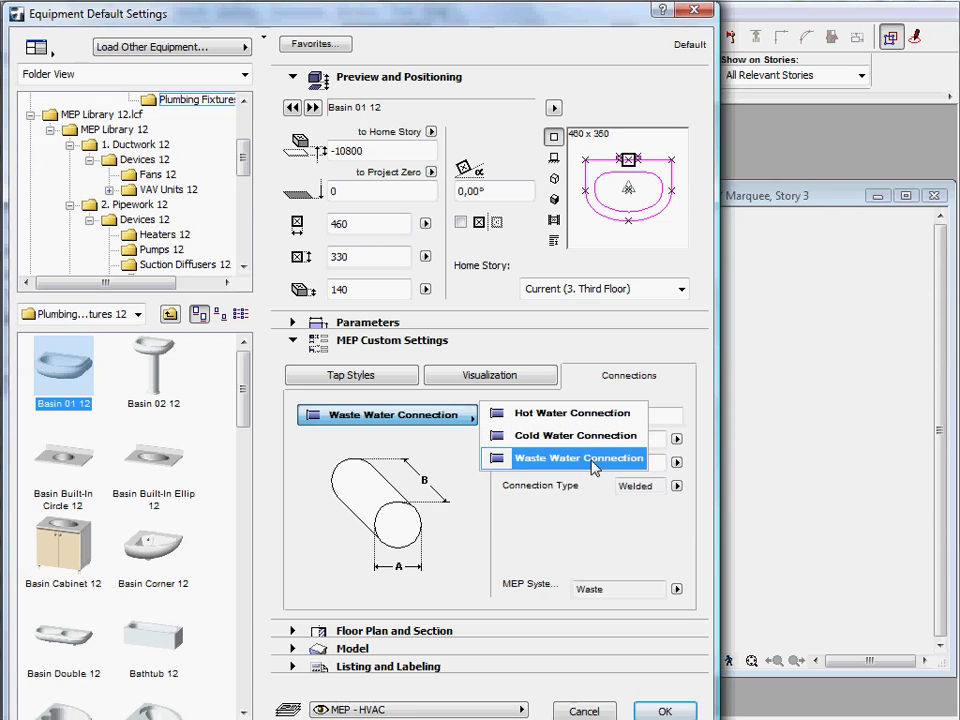
{"action": "left_click", "coordinate": [583, 509]}
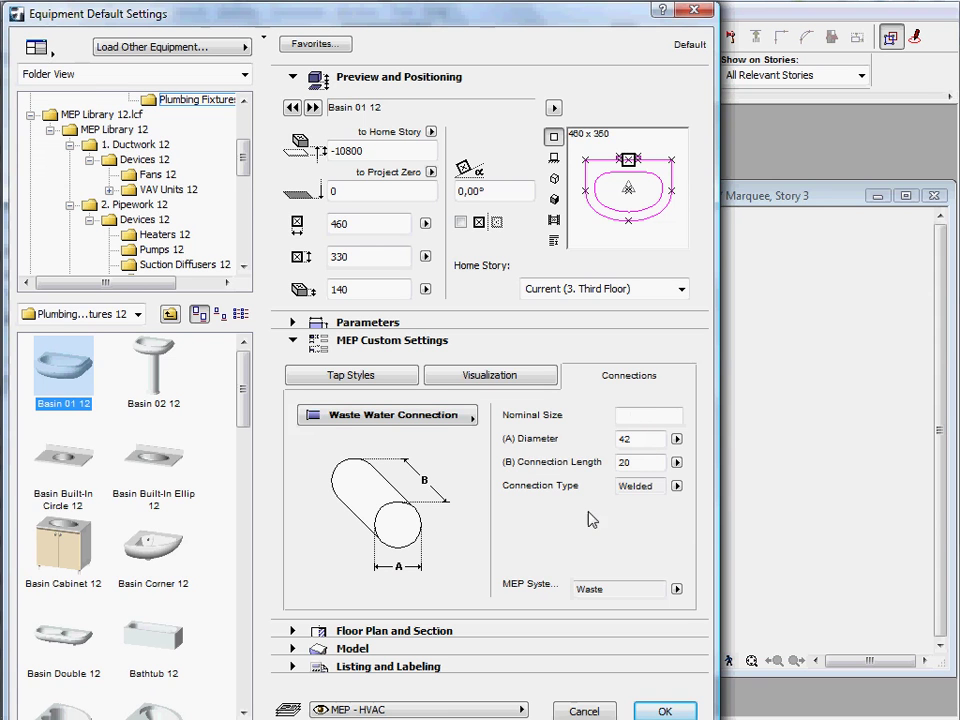
{"action": "left_click", "coordinate": [694, 711]}
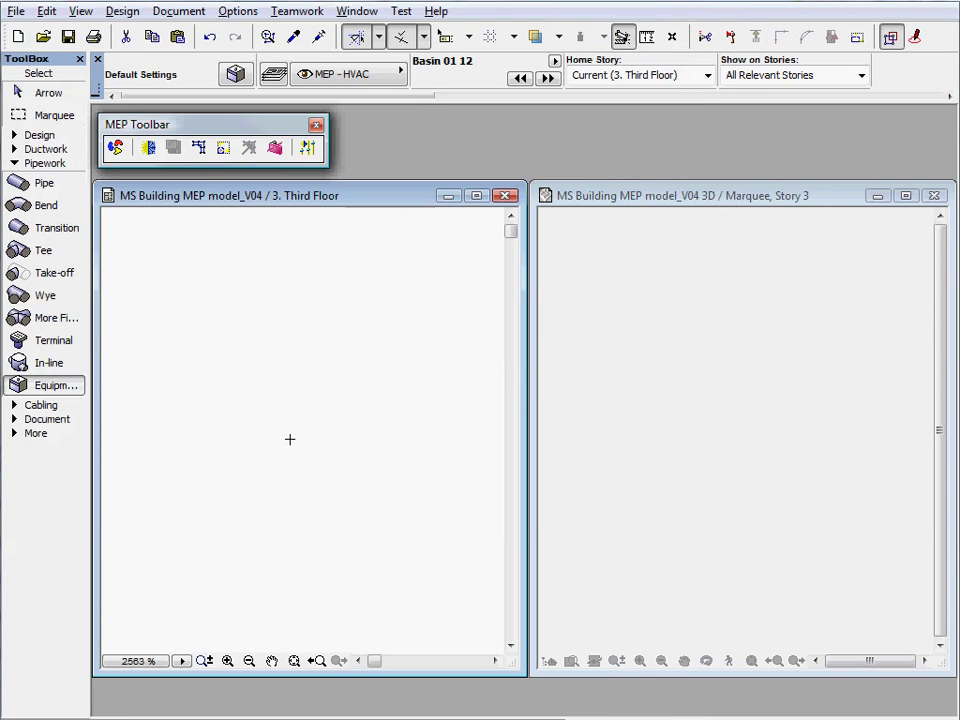
Step: Place the Basin 01 12 on the third floor plan and inspect its underside connections in 3D
{"action": "left_click", "coordinate": [290, 439]}
{"action": "scroll", "coordinate": [371, 447], "scroll_direction": "down", "scroll_amount": 3}
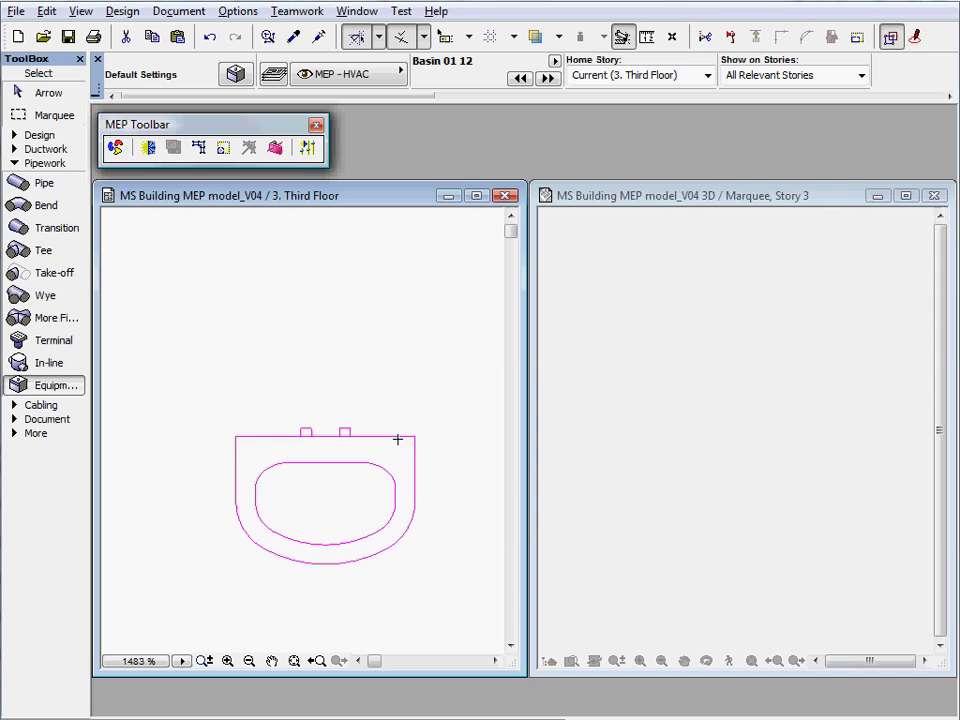
{"action": "middle_click_drag", "start_coordinate": [426, 446], "coordinate": [400, 434]}
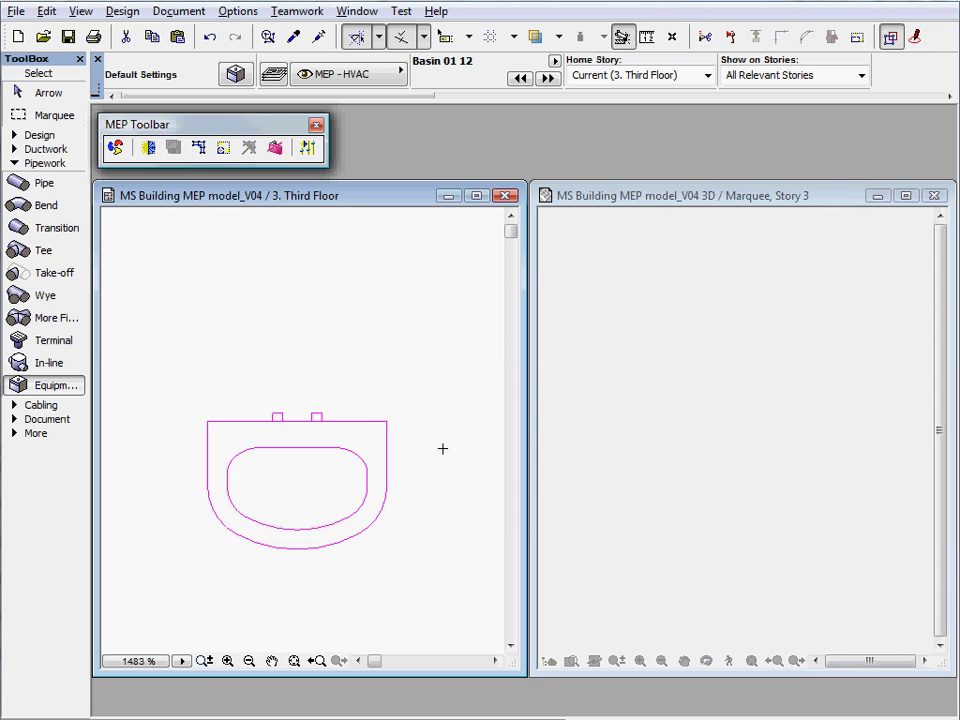
{"action": "left_click", "coordinate": [658, 471]}
{"action": "middle_click_drag", "start_coordinate": [727, 458], "coordinate": [720, 375], "text": "shift"}
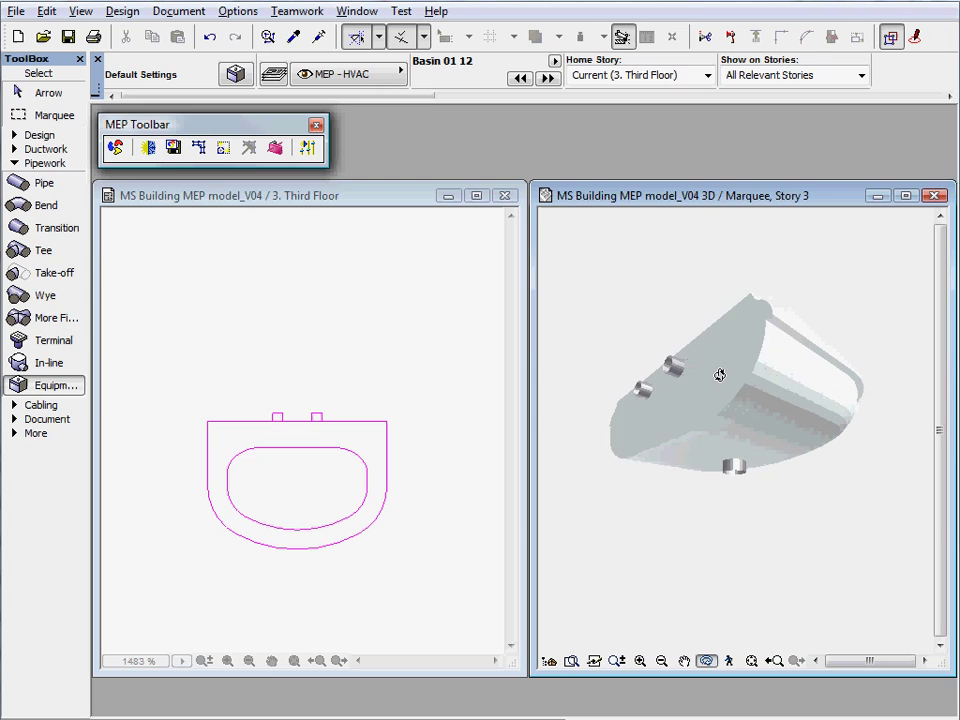
Step: Attach straight pipes to the basin's hot and cold water connections in plan and its waste connection in 3D
{"action": "left_click", "coordinate": [150, 221]}
{"action": "left_click", "coordinate": [62, 187]}
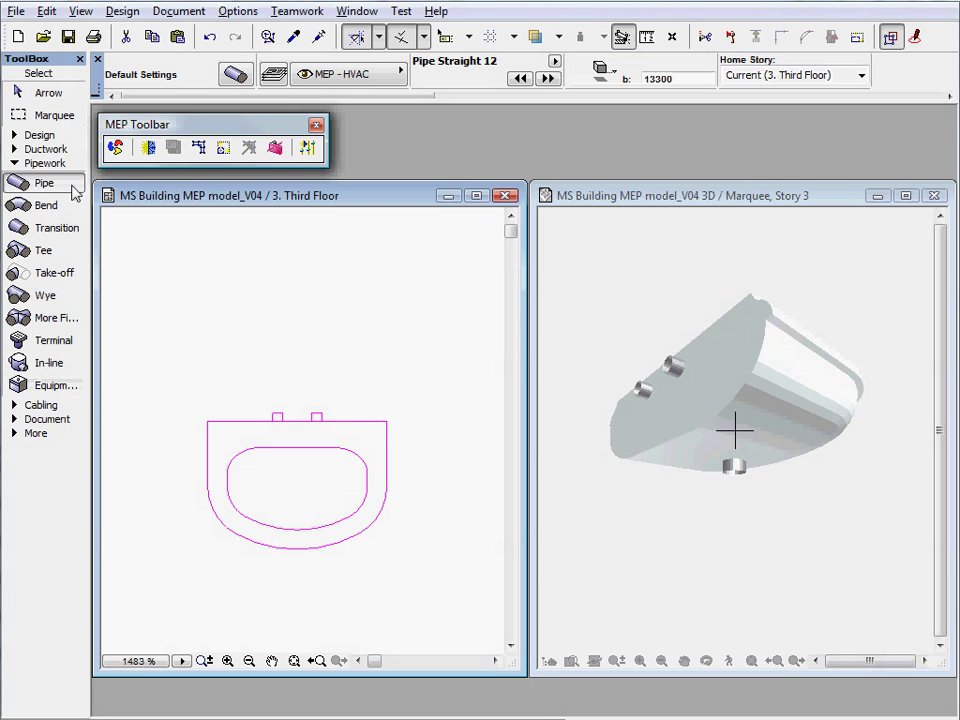
{"action": "left_click", "coordinate": [283, 405]}
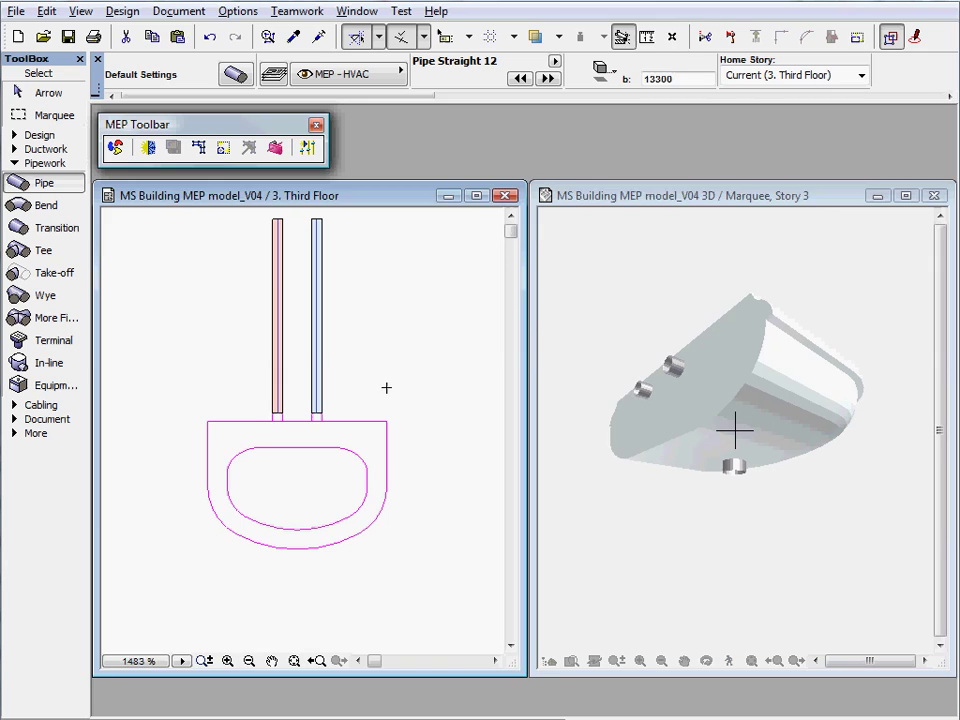
{"action": "left_click", "coordinate": [555, 557]}
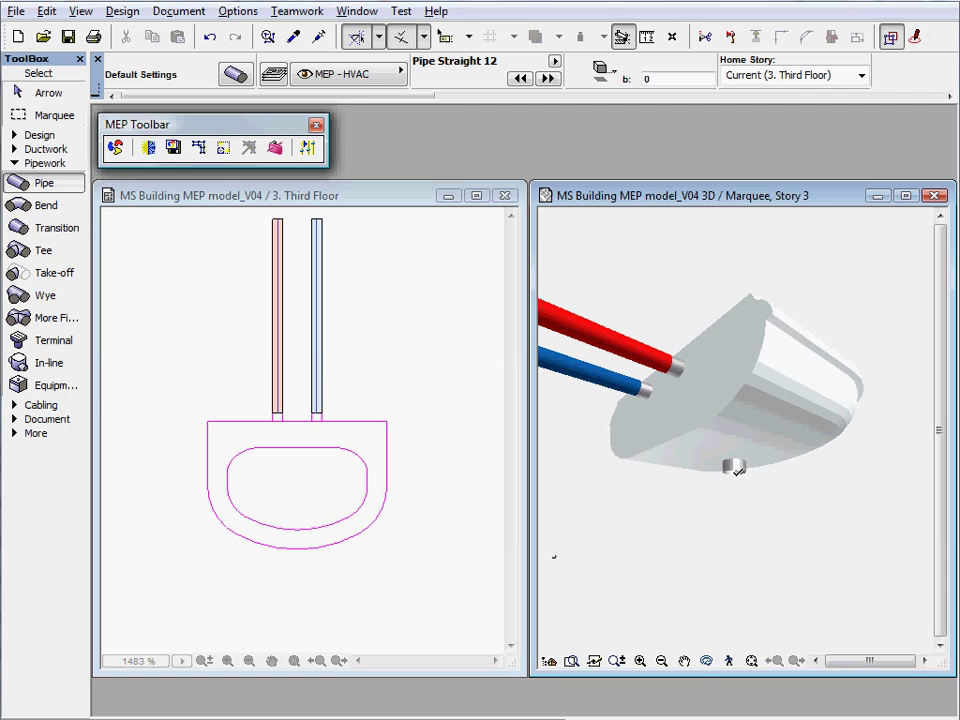
{"action": "left_click", "coordinate": [734, 468]}
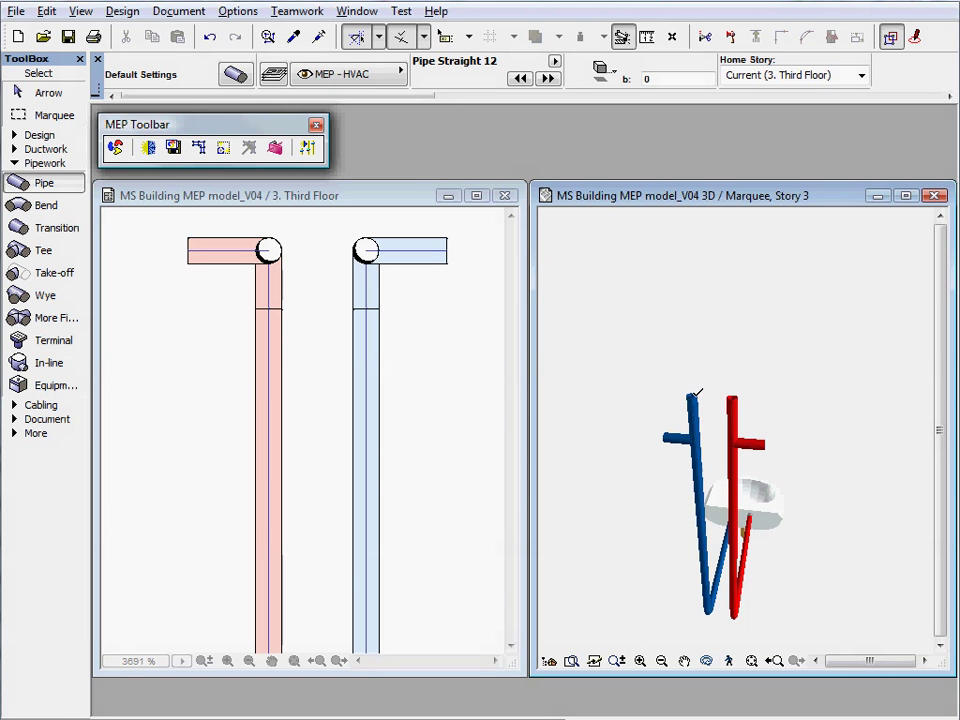
Step: Attach straight pipes to the upper ends of the blue and red risers and the red side branch in 3D
{"action": "left_click", "coordinate": [695, 396]}
{"action": "left_click", "coordinate": [732, 396]}
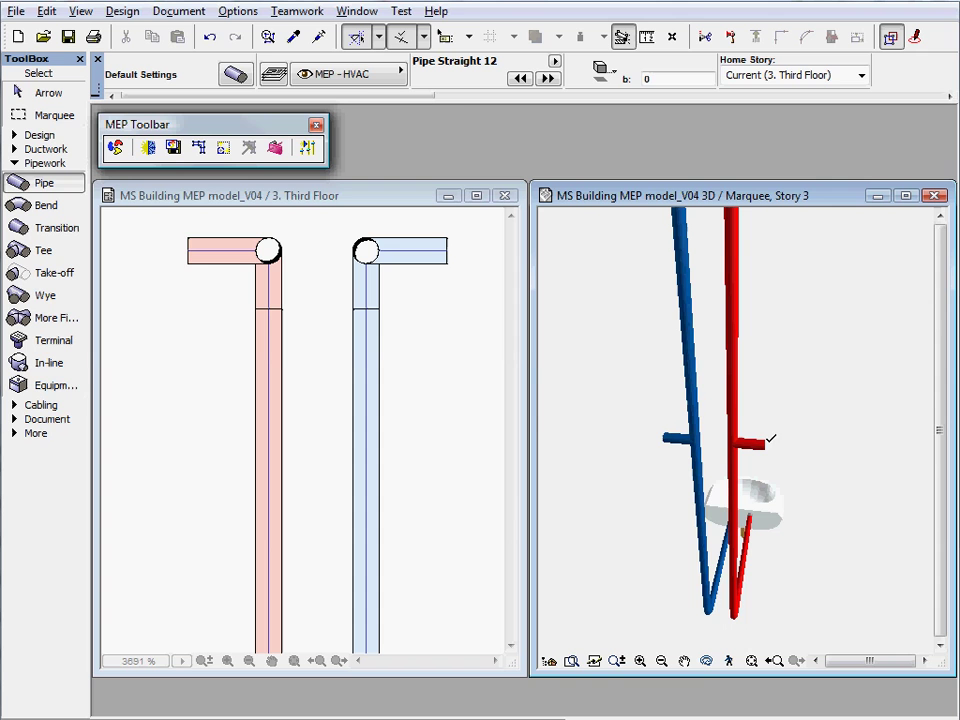
{"action": "left_click", "coordinate": [768, 443]}
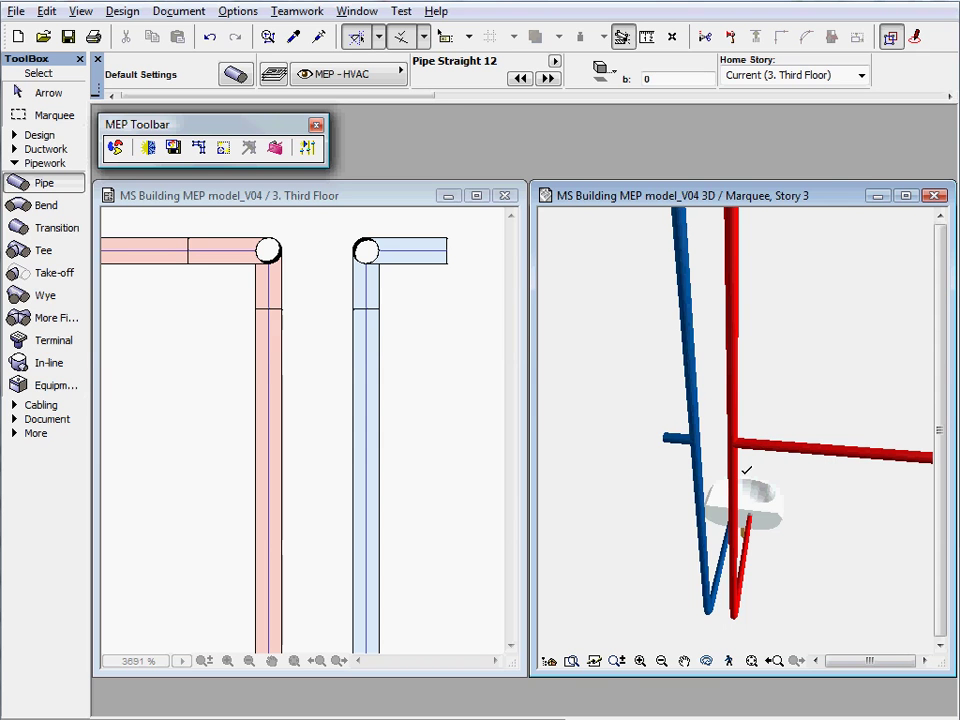